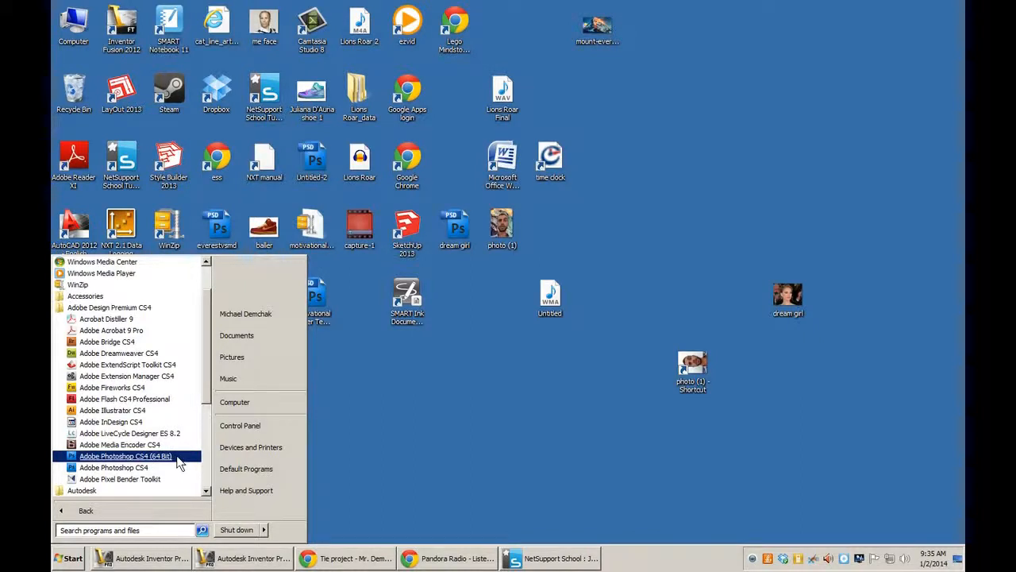
- Launch Adobe Photoshop CS4 (64 Bit) and open the dream girl image from the Desktop
left_click(177, 458)
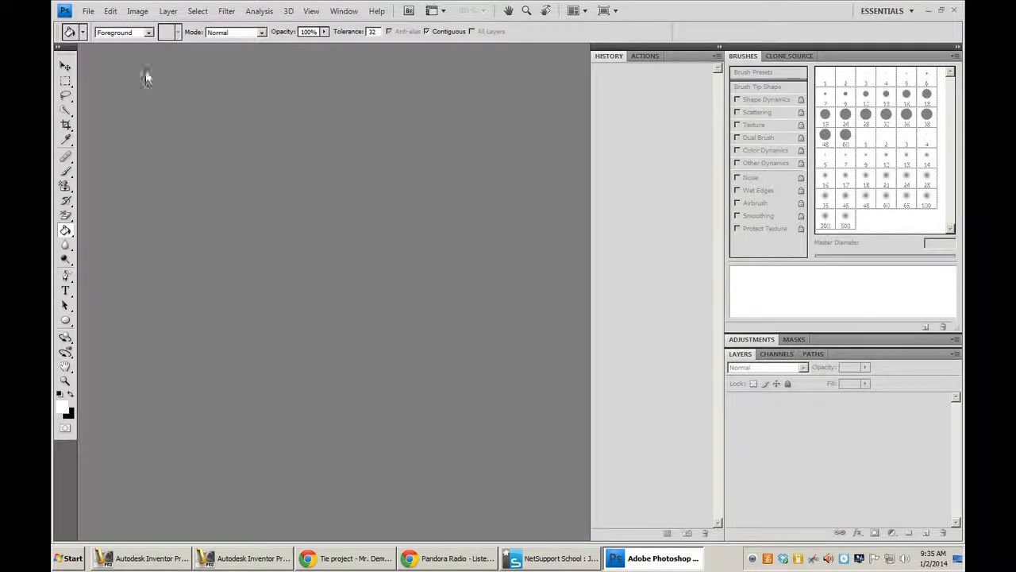
left_click(90, 13)
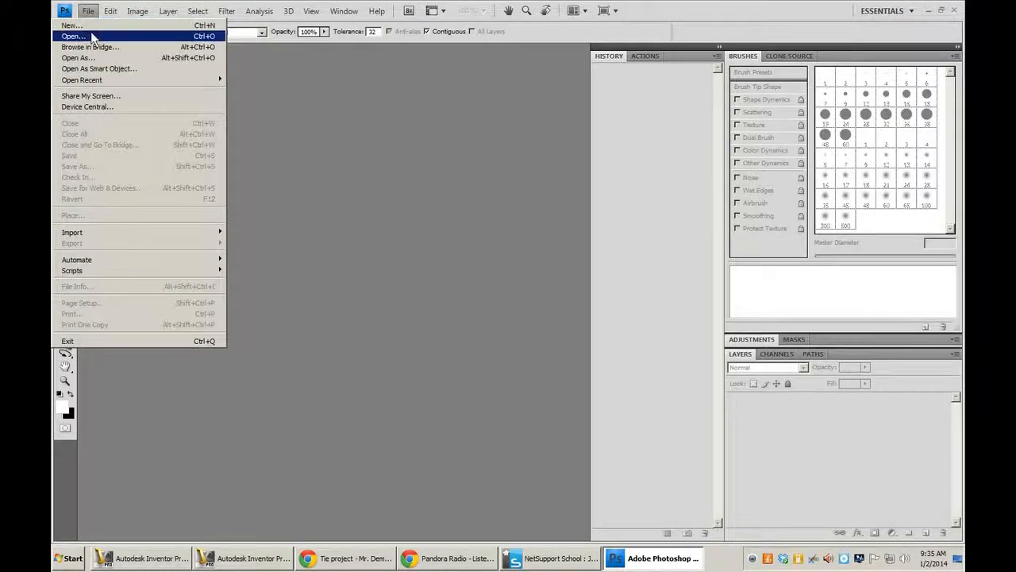
left_click(93, 34)
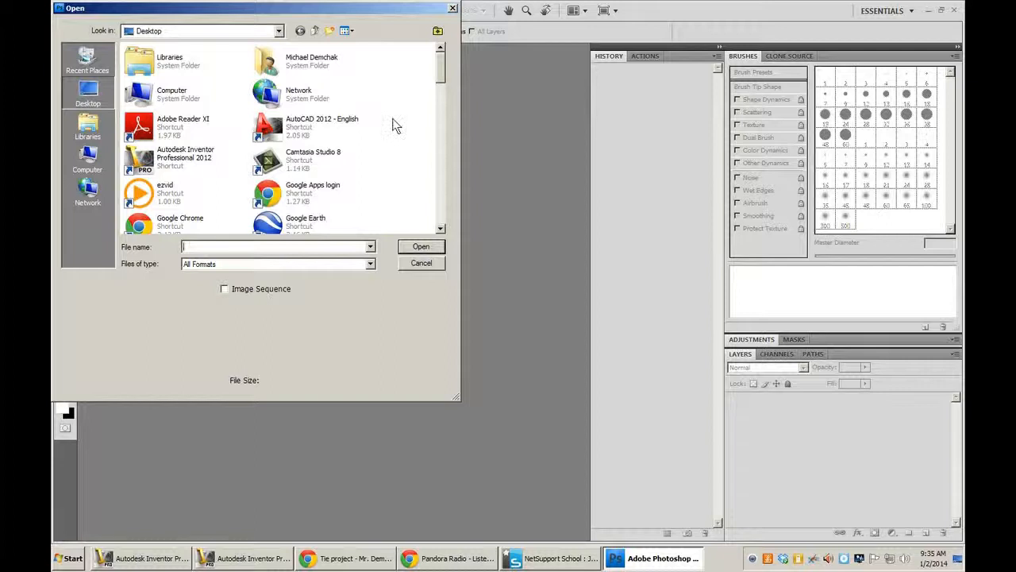
left_click_drag(442, 77, 447, 151)
double_click(314, 127)
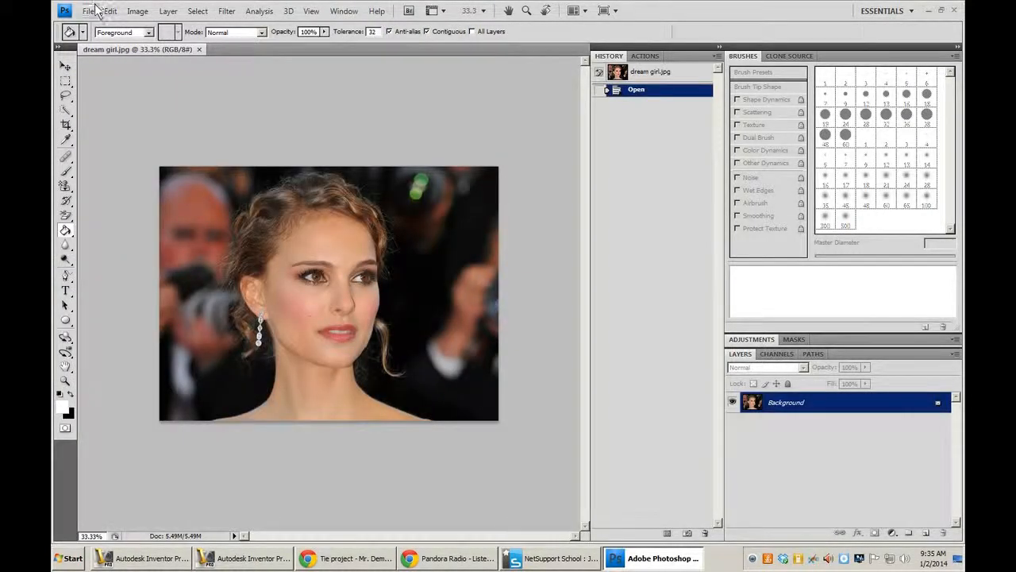
- Open the photo (1) picture of the bearded man from the Desktop as a second document
left_click(93, 9)
left_click(96, 35)
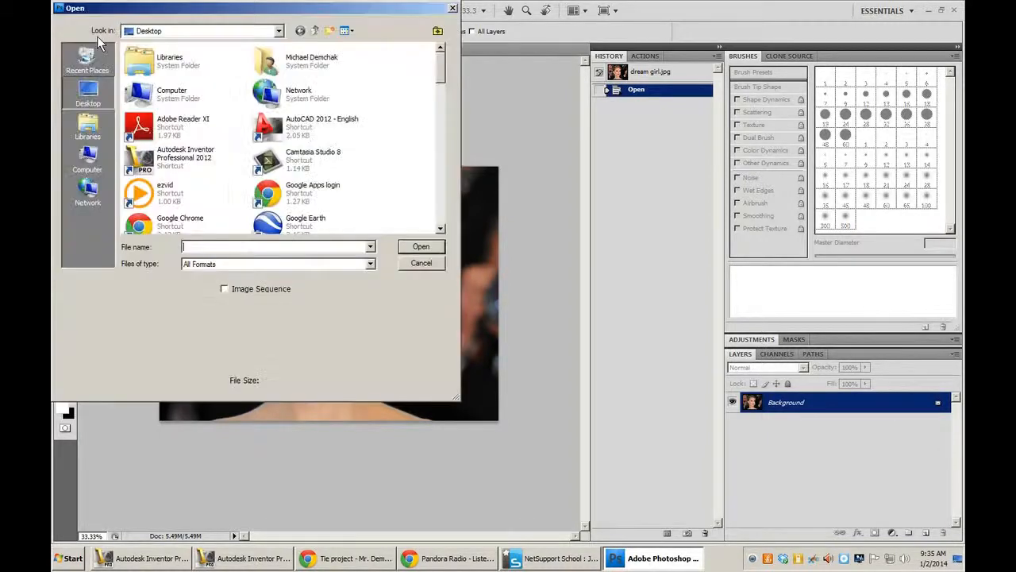
left_click_drag(442, 77, 446, 216)
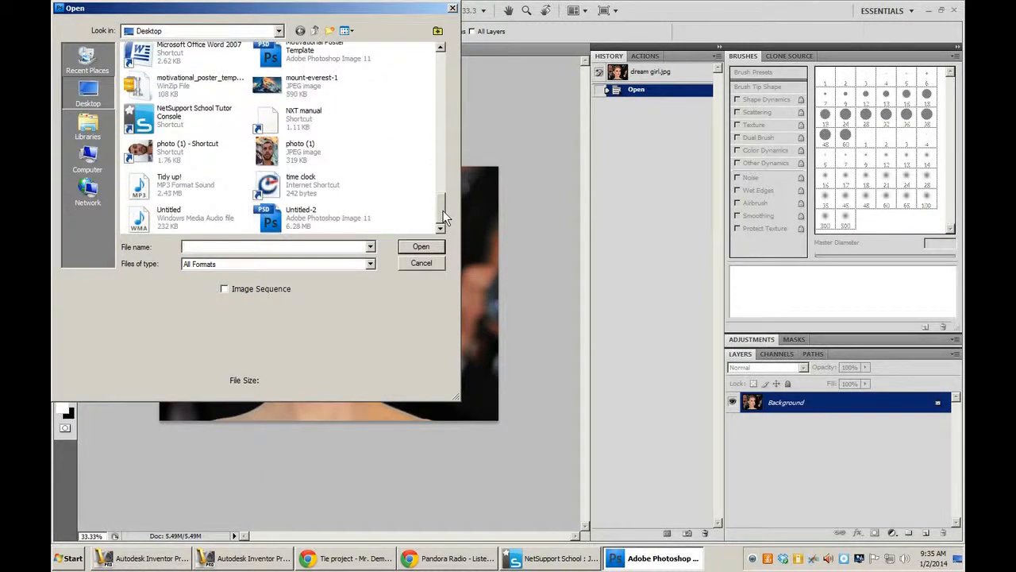
double_click(182, 147)
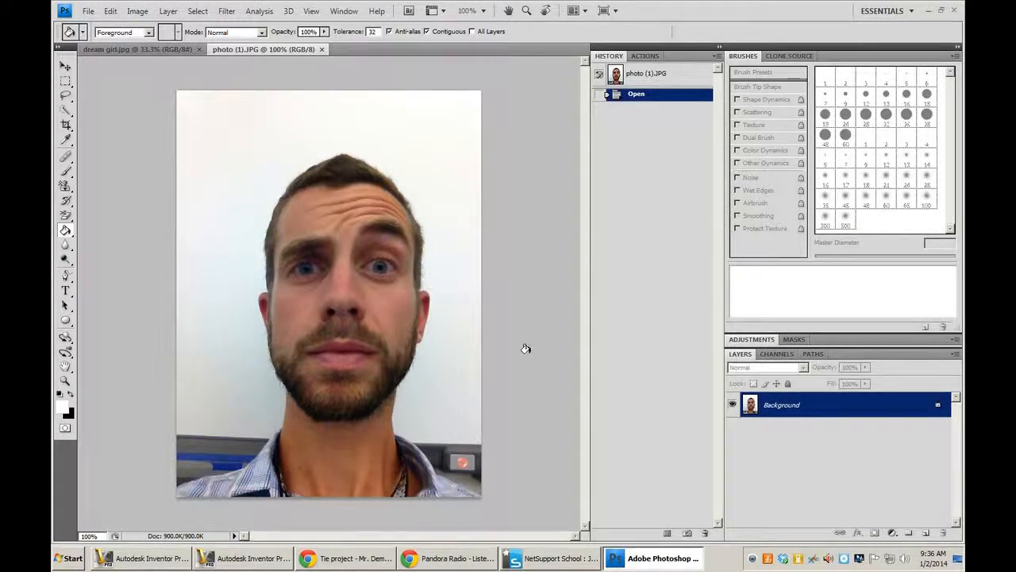
- Convert the locked background of the man's photo into a regular layer named Background and add a layer mask to it
double_click(811, 413)
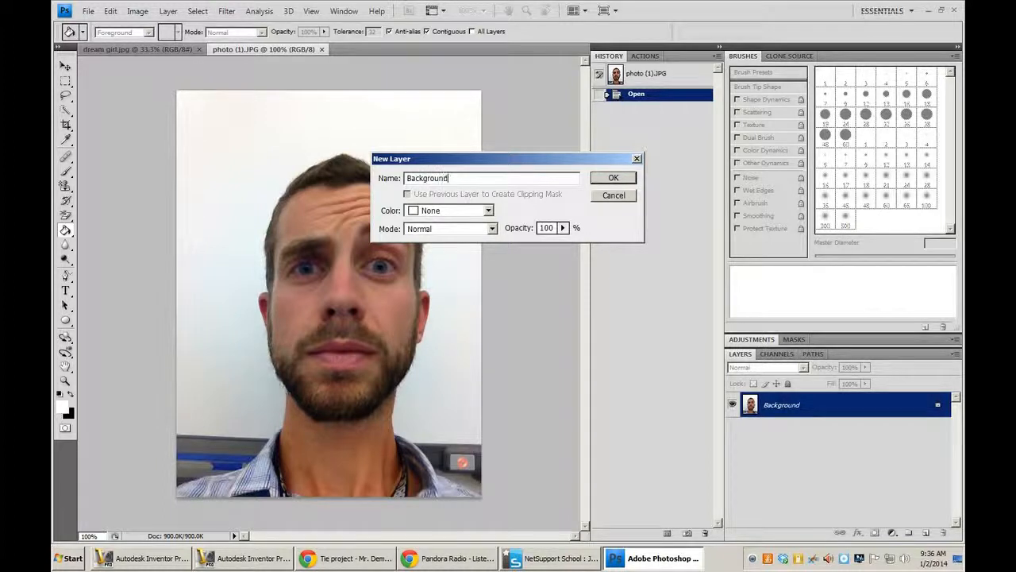
left_click(614, 179)
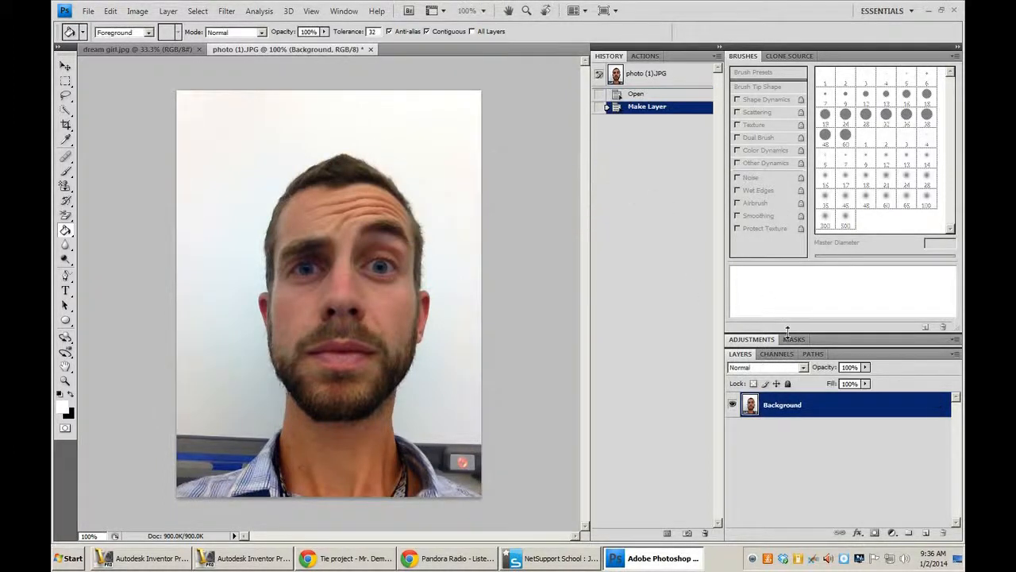
left_click(821, 464)
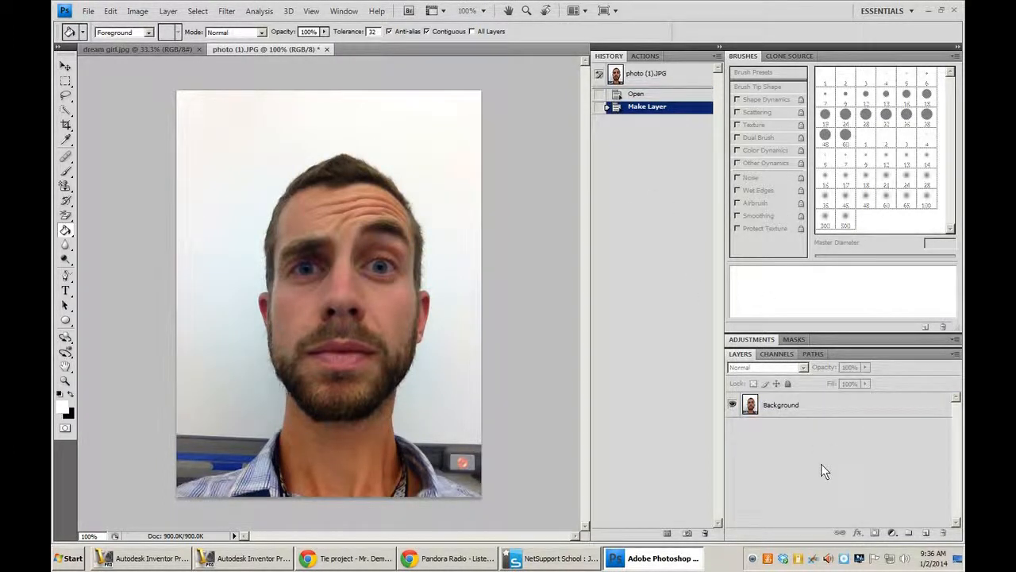
left_click(794, 405)
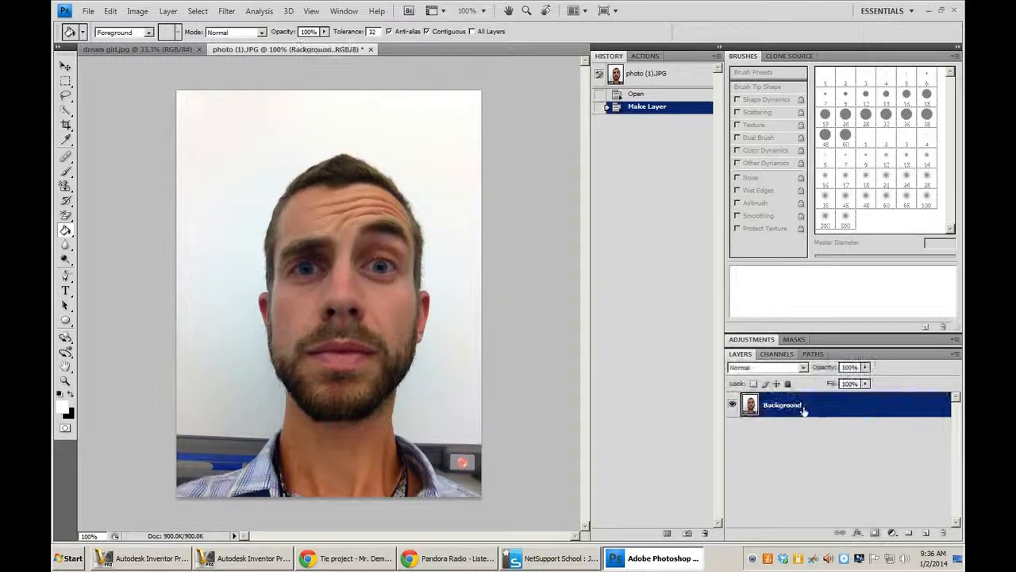
left_click(874, 533)
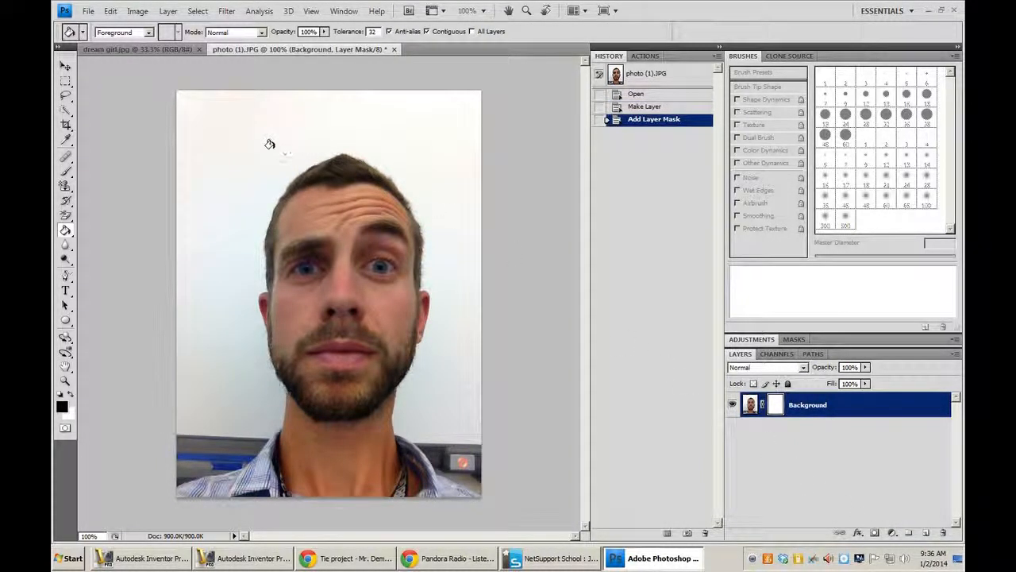
- Select the wall and dark strip behind the man's head and shoulders with the Quick Selection tool
left_click(68, 115)
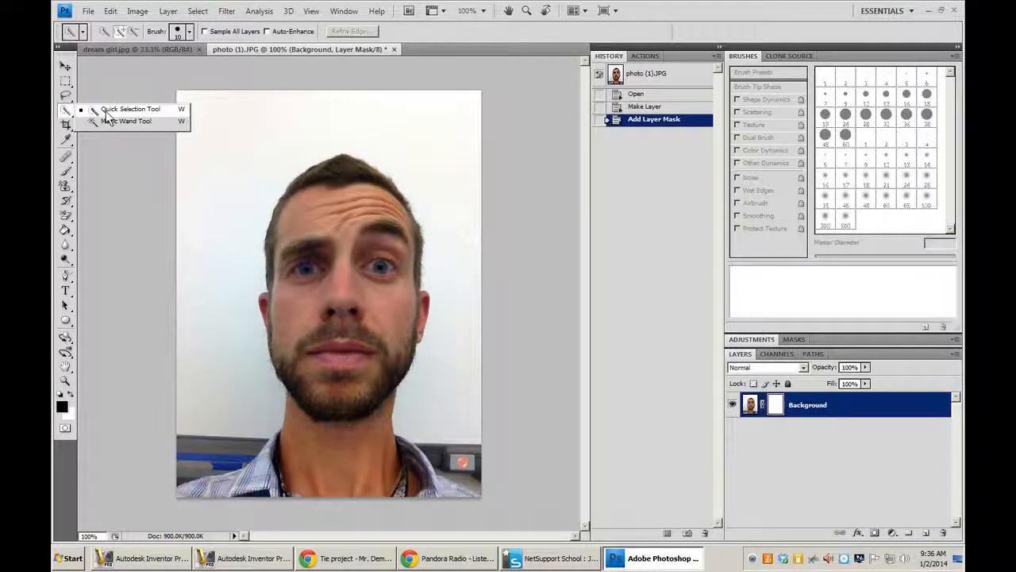
left_click(106, 112)
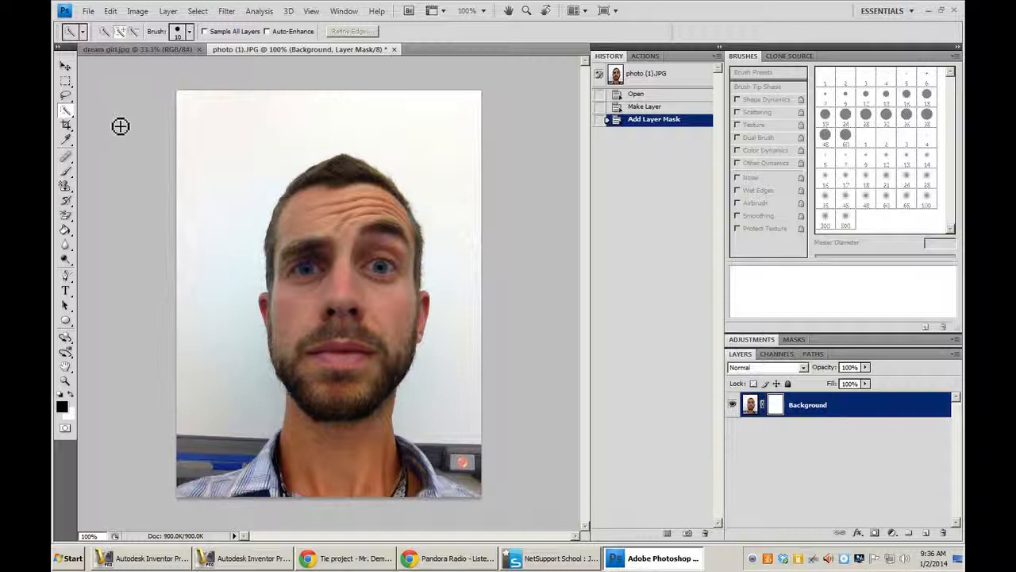
mouse_move(221, 230)
left_mouse_down()
mouse_move(262, 152)
mouse_move(309, 132)
mouse_move(399, 126)
mouse_move(444, 188)
mouse_move(483, 328)
mouse_move(463, 458)
left_mouse_up()
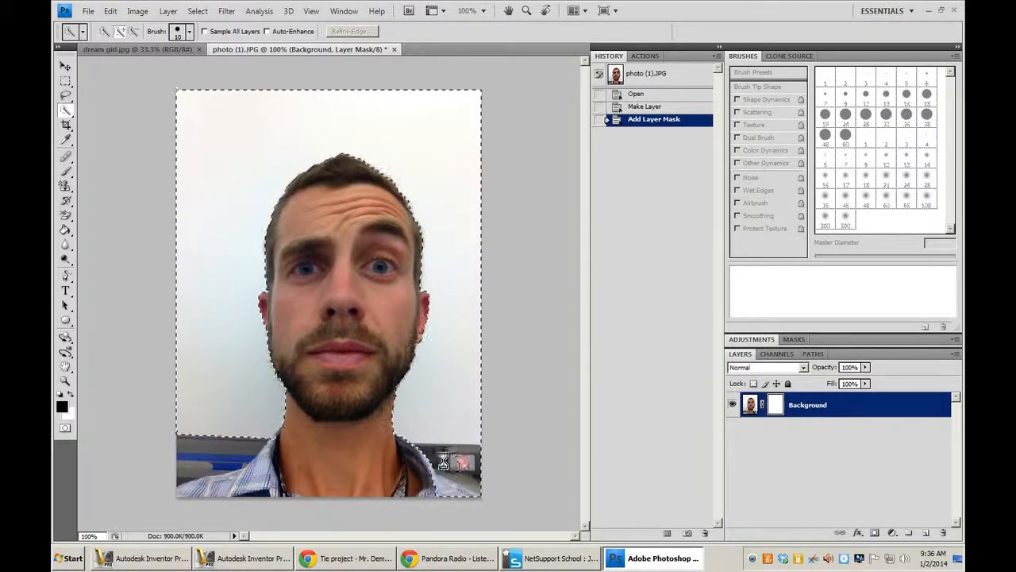
left_click(229, 458)
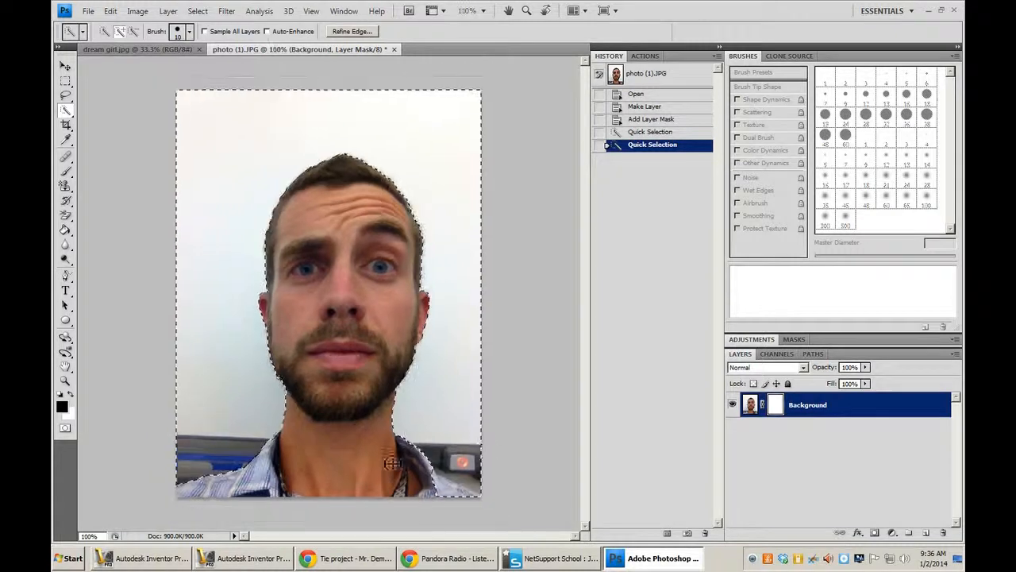
- Subtract the shirt shoulder beside the power button from the quick selection and add the missing backdrop there back in
scroll(442, 474, "down", 2)
scroll(443, 474, "up", 2)
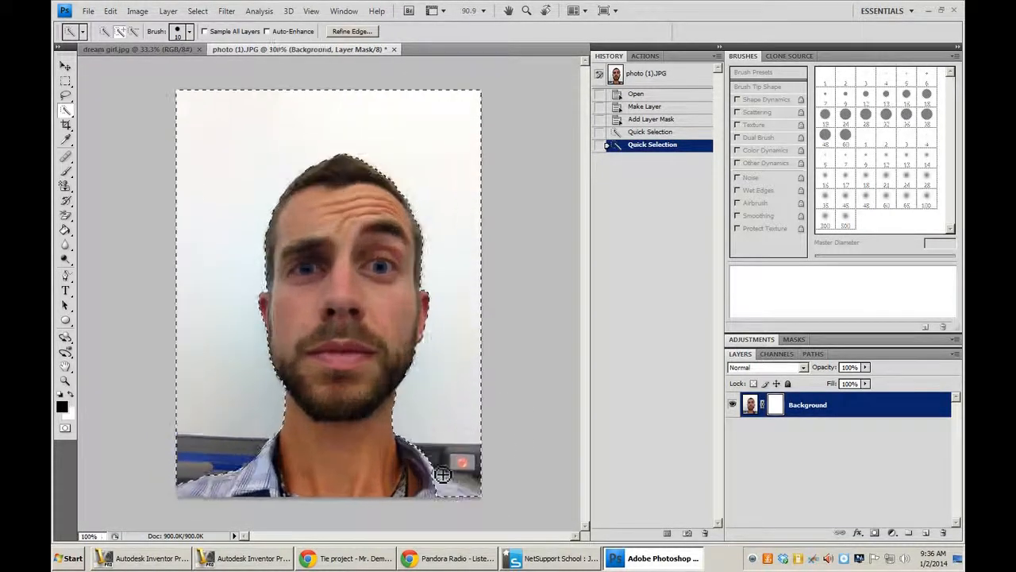
scroll(443, 474, "up", 9)
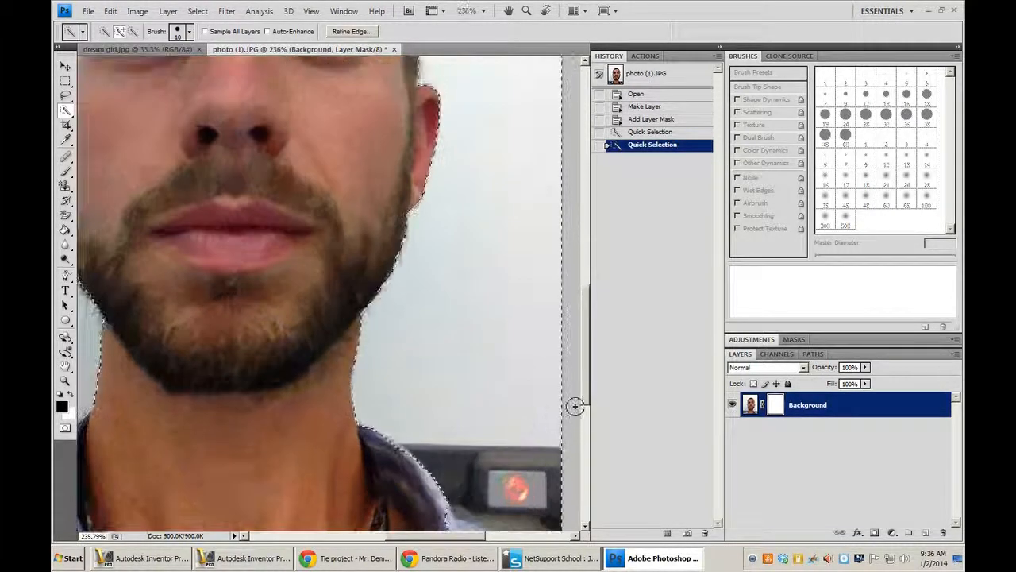
scroll(586, 415, "down", 3)
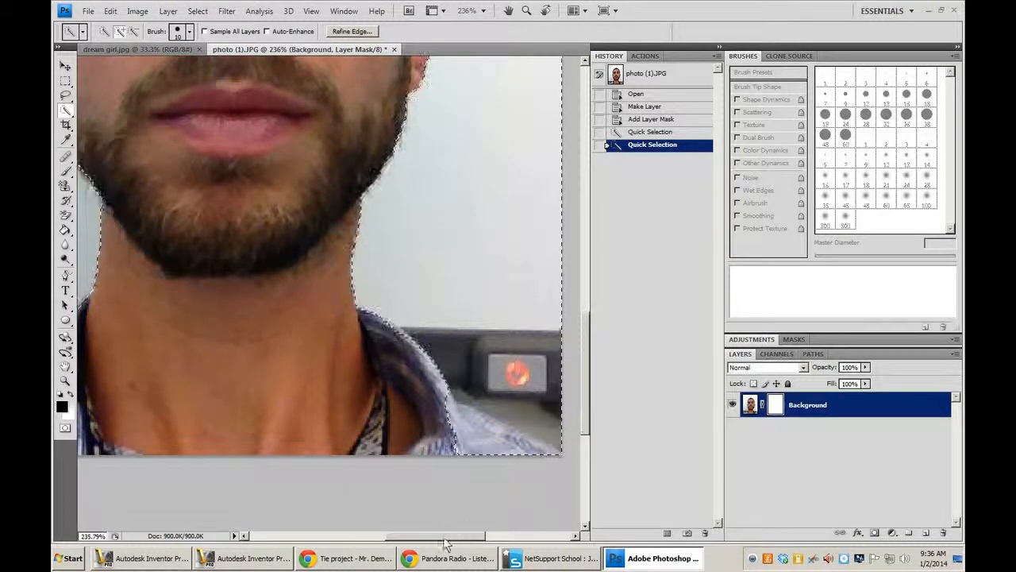
left_click_drag(446, 538, 454, 538)
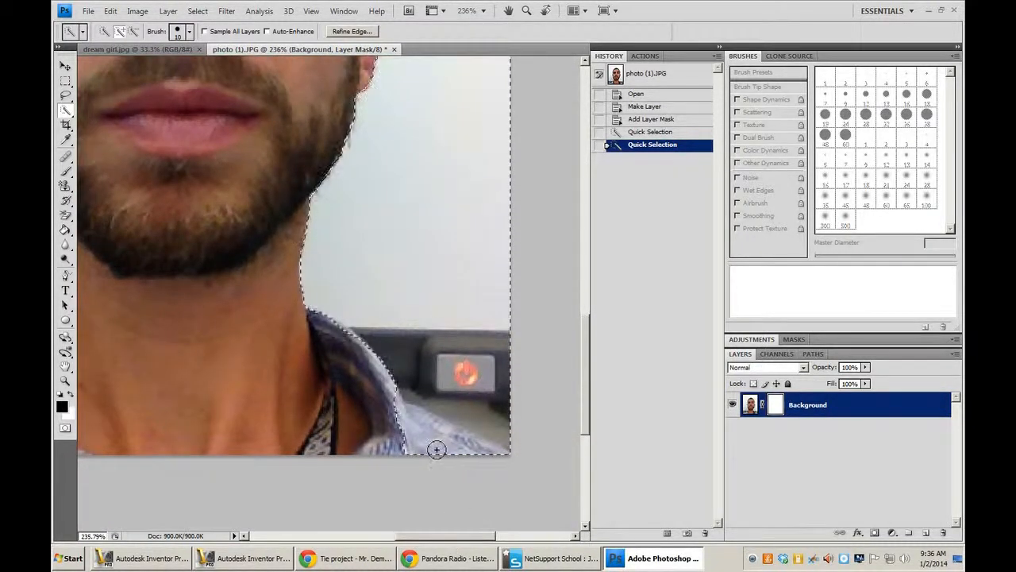
left_click_drag(426, 439, 405, 410)
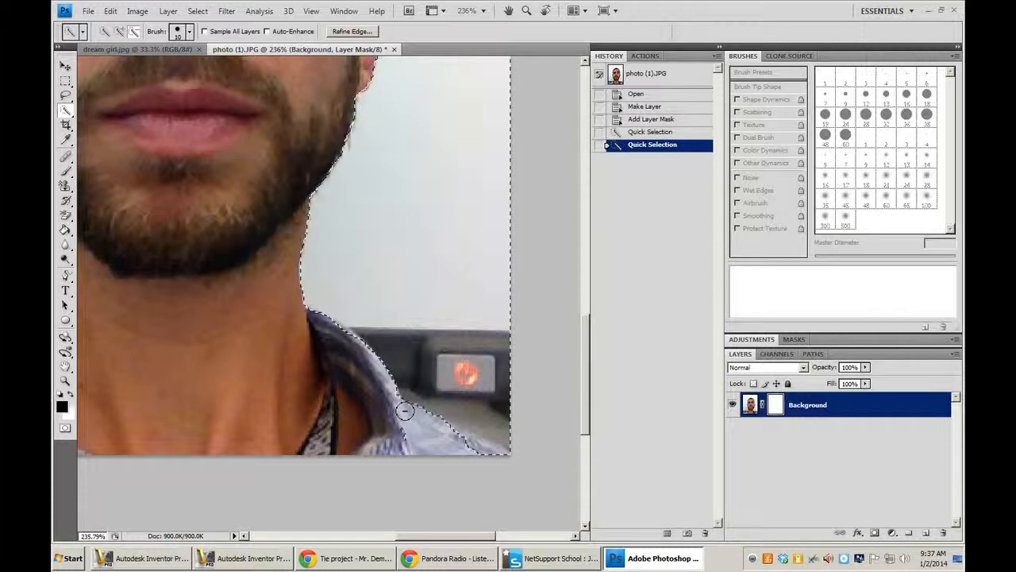
mouse_move(486, 455)
left_mouse_down()
mouse_move(401, 438)
mouse_move(433, 426)
left_mouse_up()
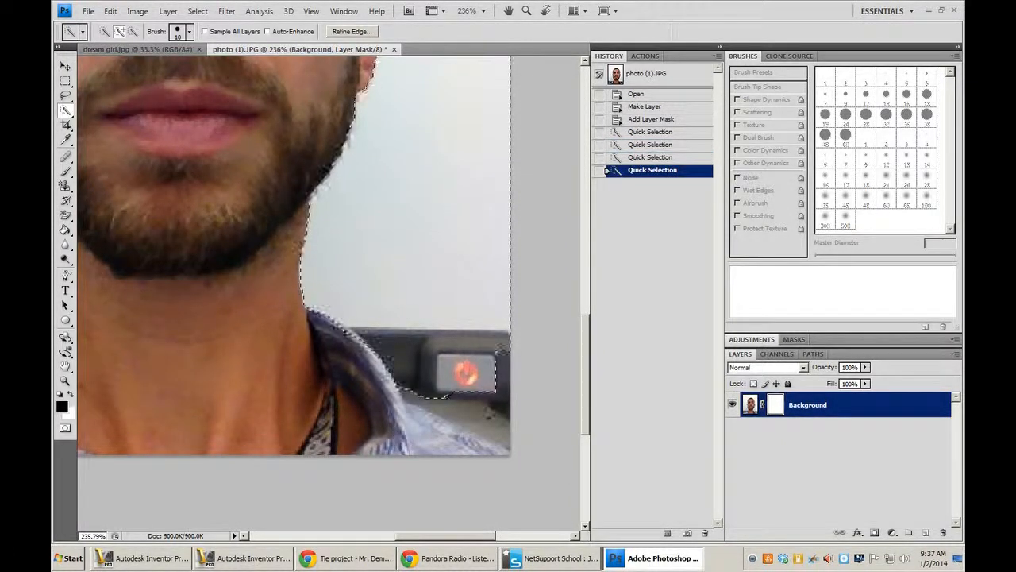
left_click_drag(501, 348, 491, 413)
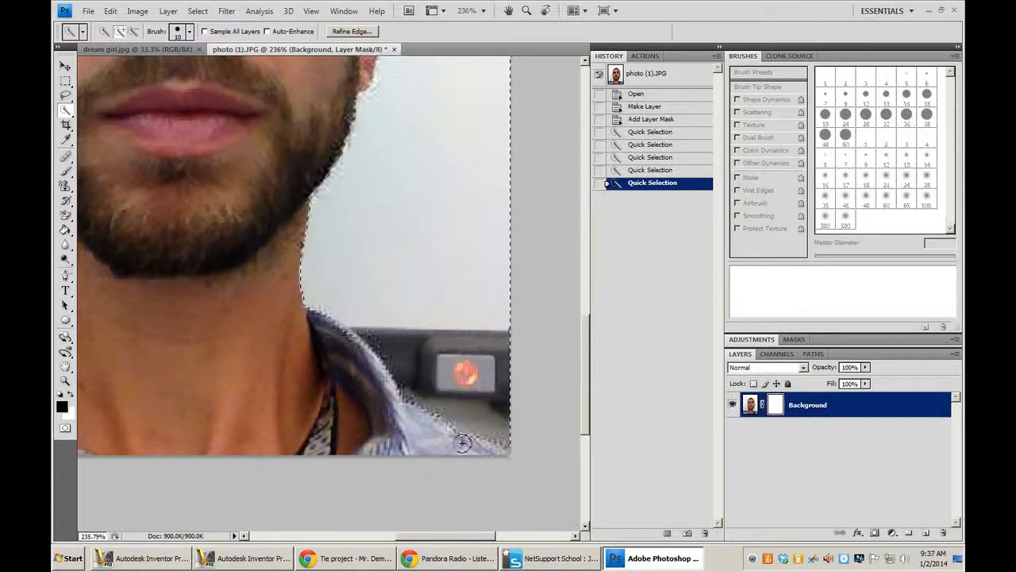
- Reduce the Quick Selection brush to 4 px and refine the selection edge along the shirt shoulder beside the power button
scroll(461, 442, "up", 5)
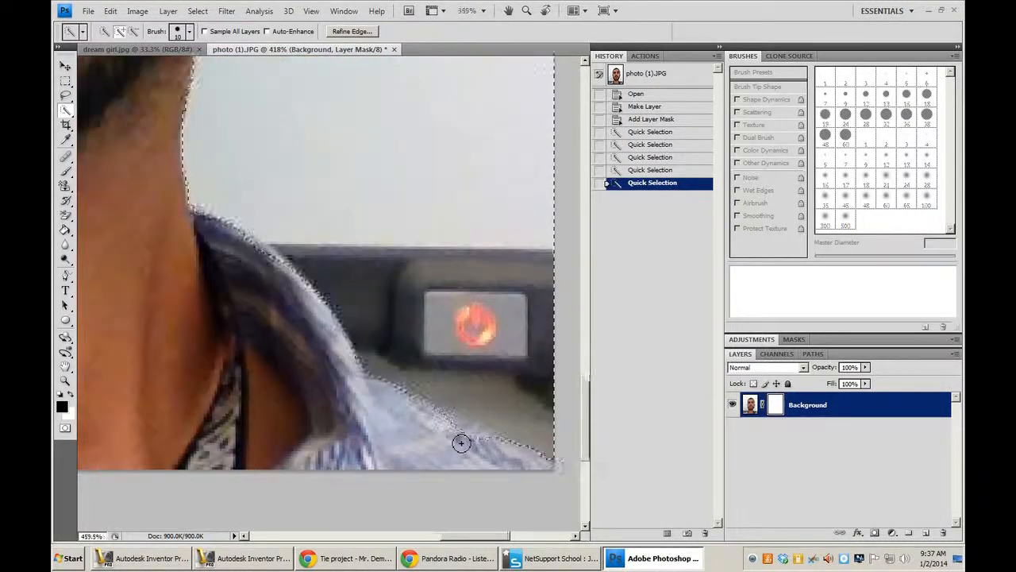
scroll(461, 443, "up", 1)
left_click(189, 33)
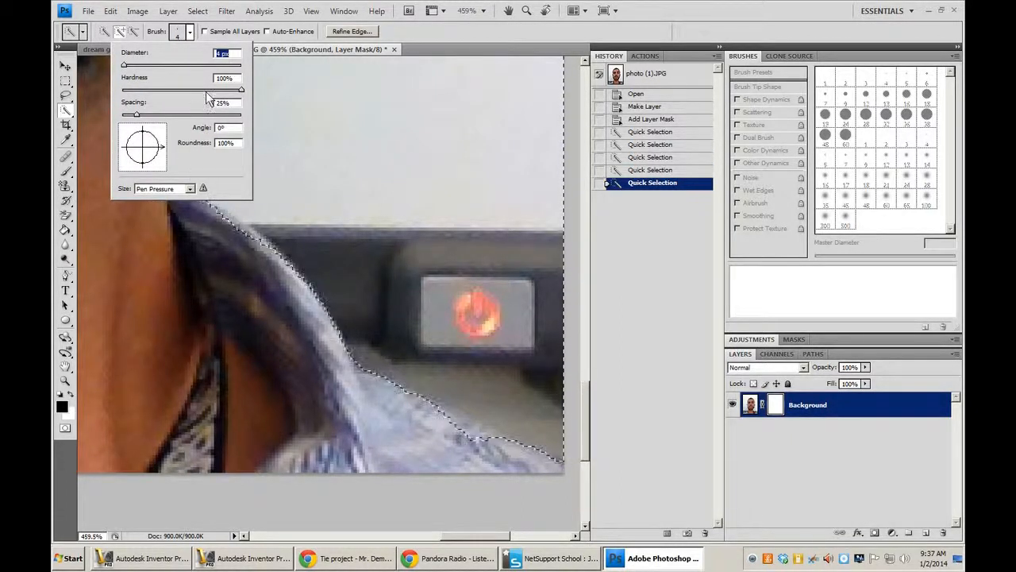
left_click(458, 447)
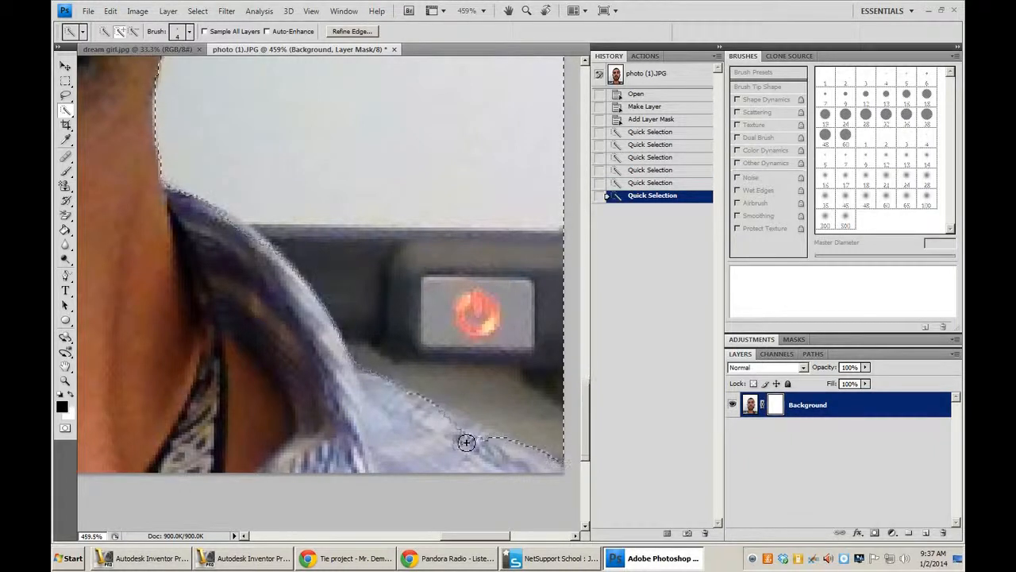
mouse_move(465, 445)
left_mouse_down()
mouse_move(469, 434)
mouse_move(483, 439)
mouse_move(449, 418)
mouse_move(469, 444)
left_mouse_up()
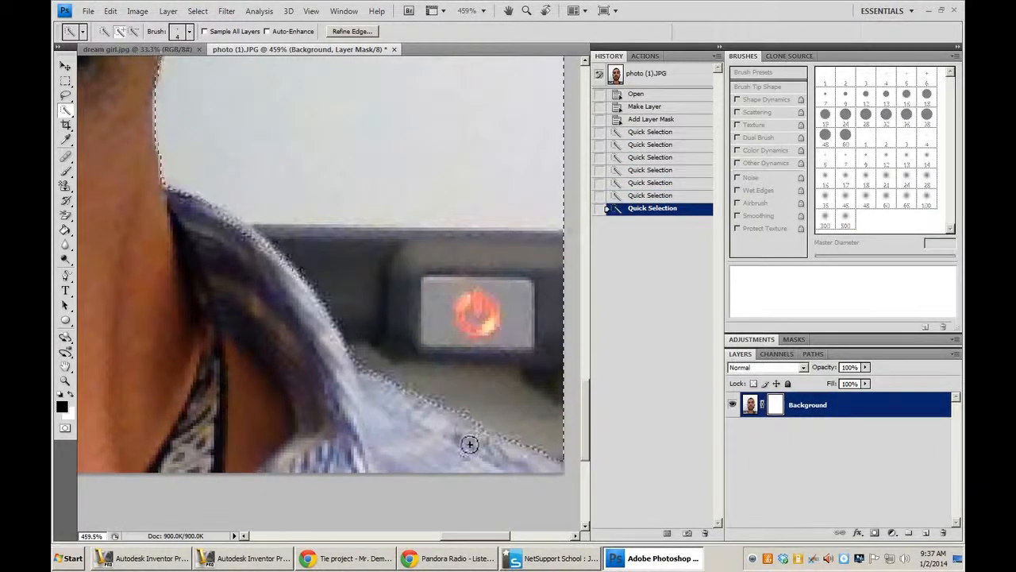
left_click(464, 421)
left_click(469, 422)
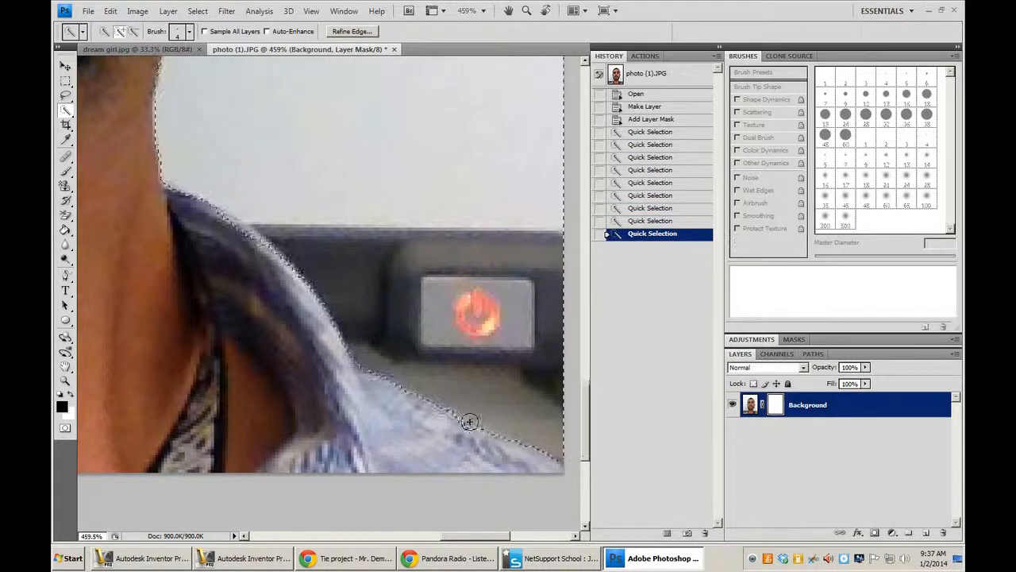
scroll(432, 458, "up", 3)
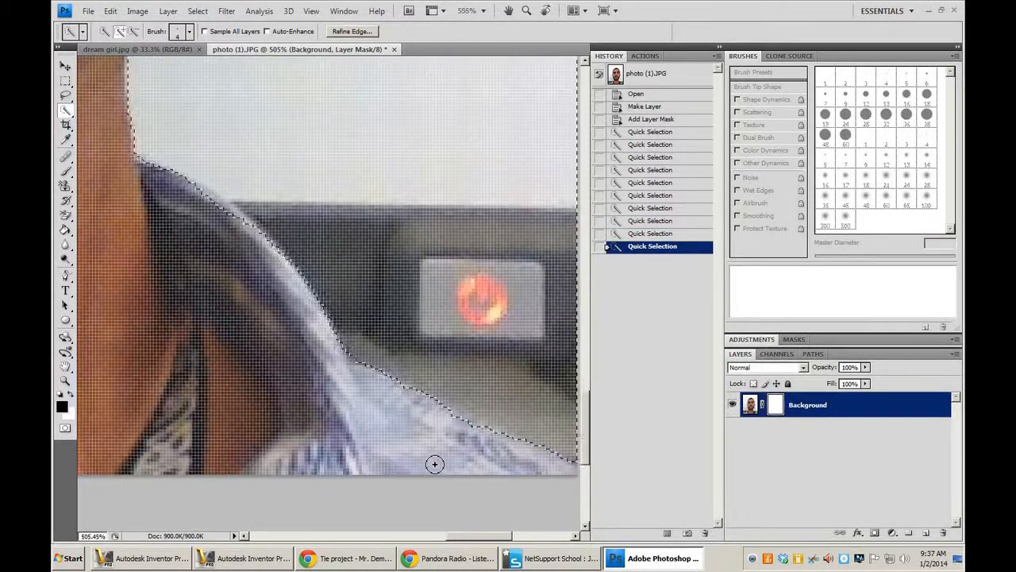
scroll(433, 458, "down", 6)
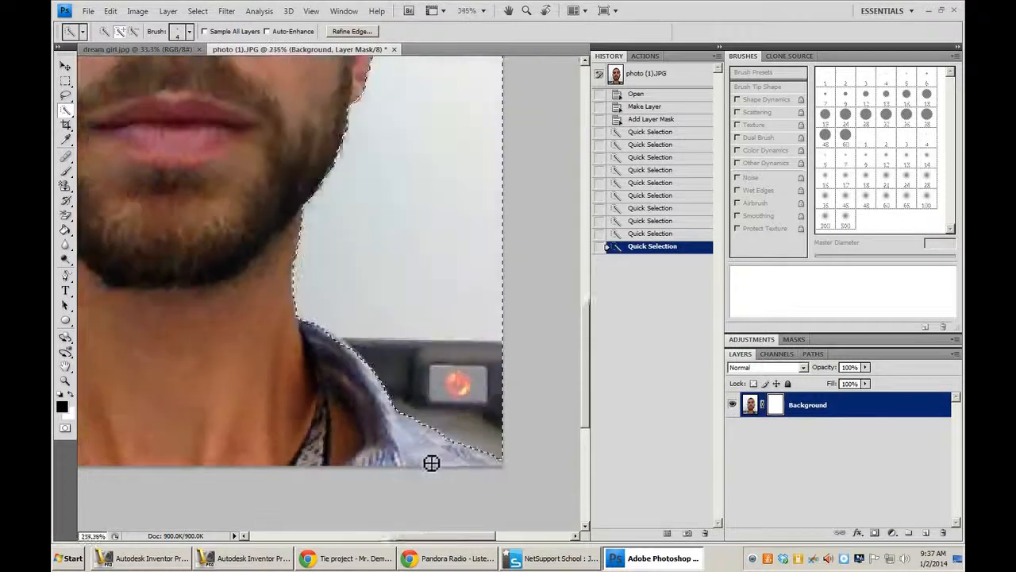
scroll(380, 455, "down", 3)
scroll(541, 406, "up", 1)
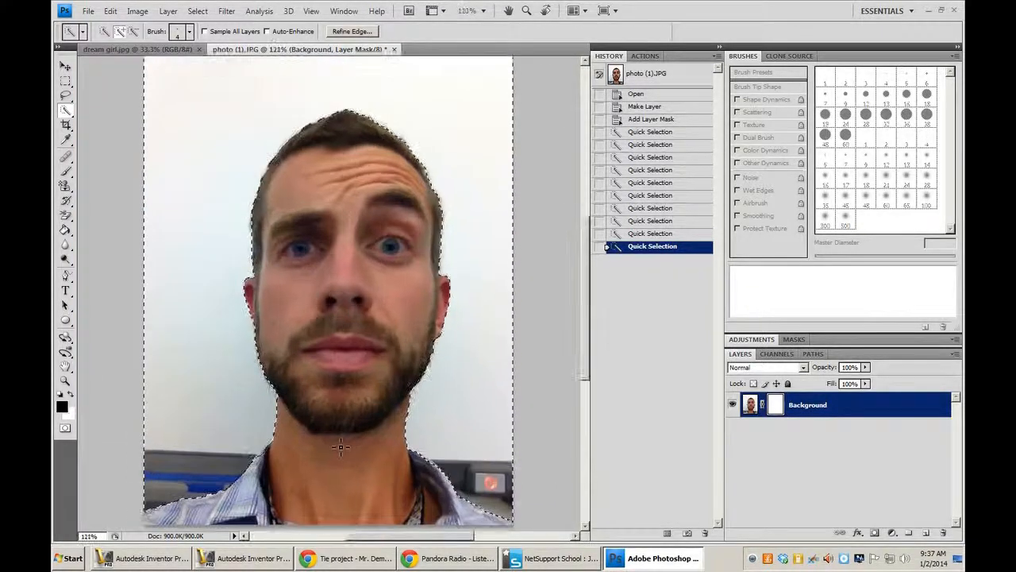
left_click_drag(585, 367, 587, 382)
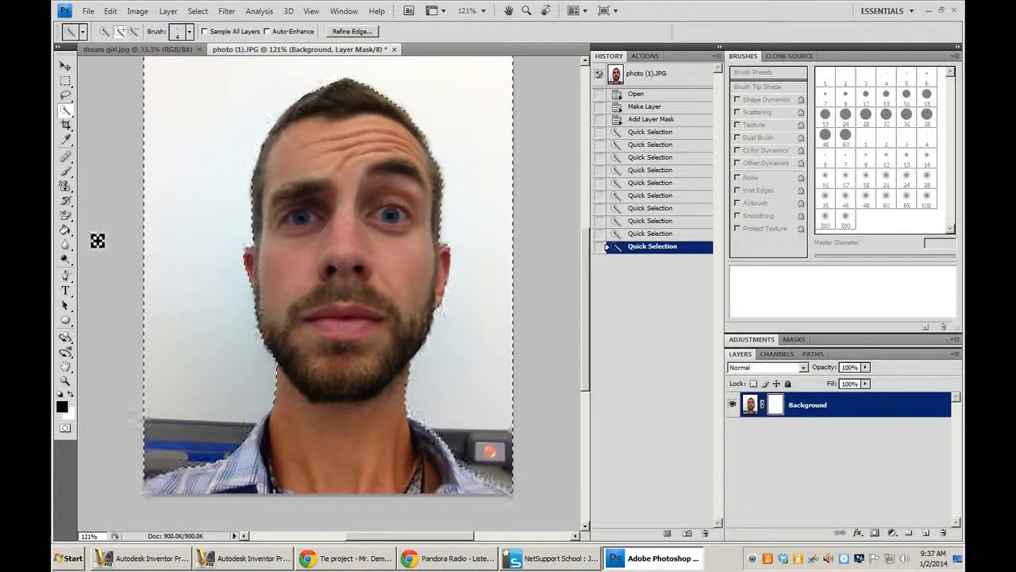
- Activate the Paint Bucket tool for filling the selected backdrop on the layer mask
left_click(68, 232)
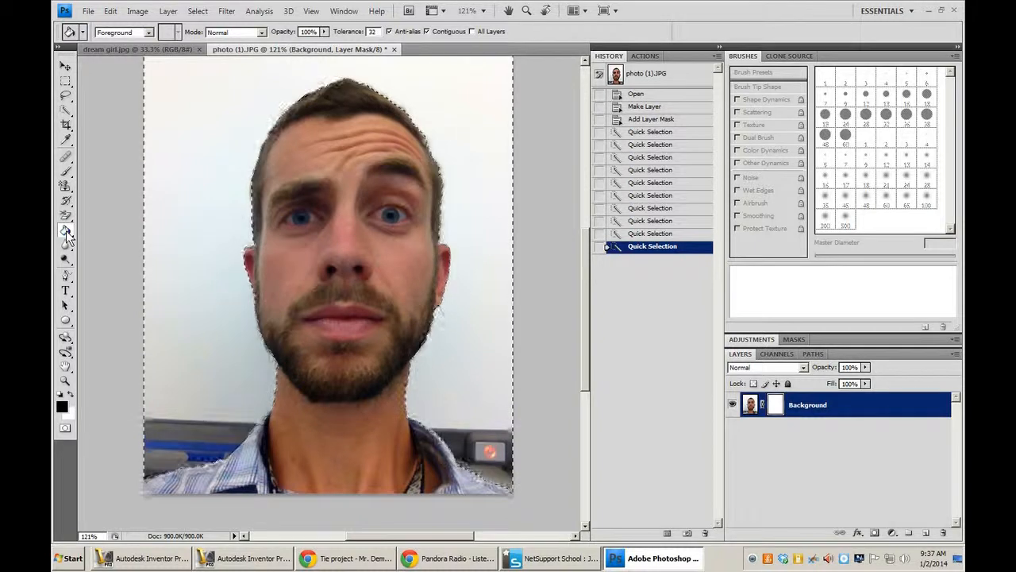
right_click(68, 232)
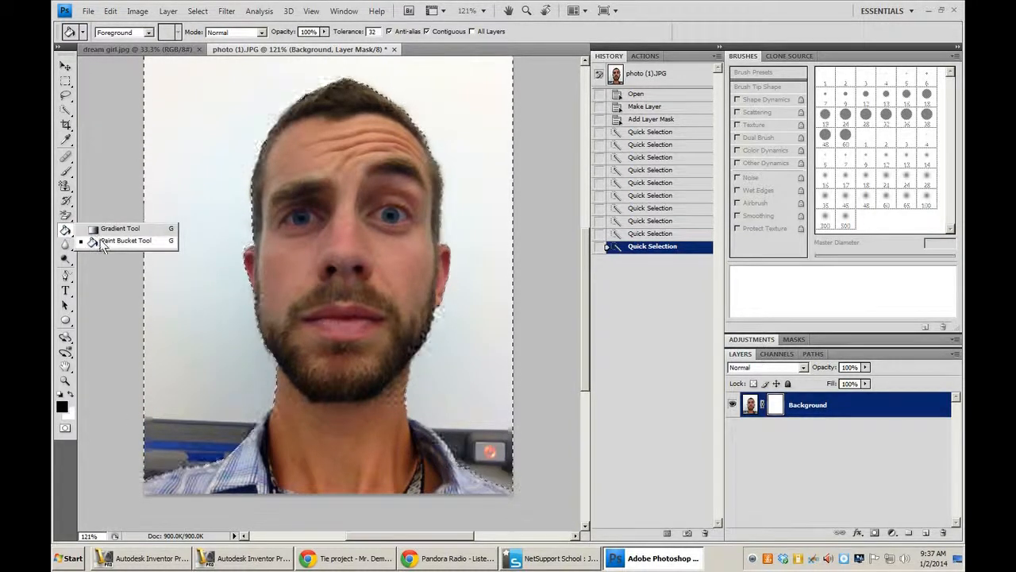
left_click(101, 242)
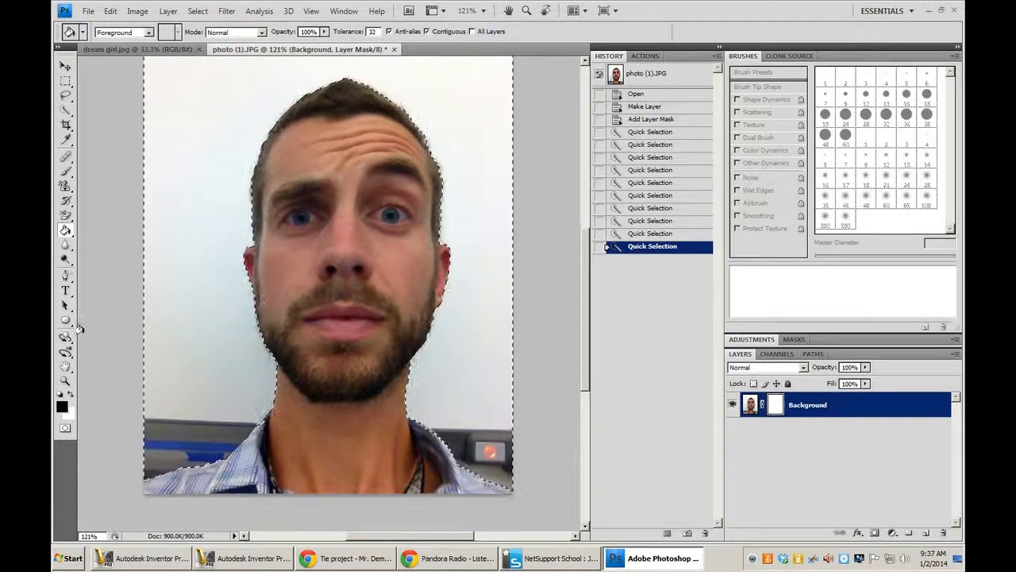
- Try to fill the selected backdrop on the layer mask with white, then restore black as the foreground color
left_click(74, 396)
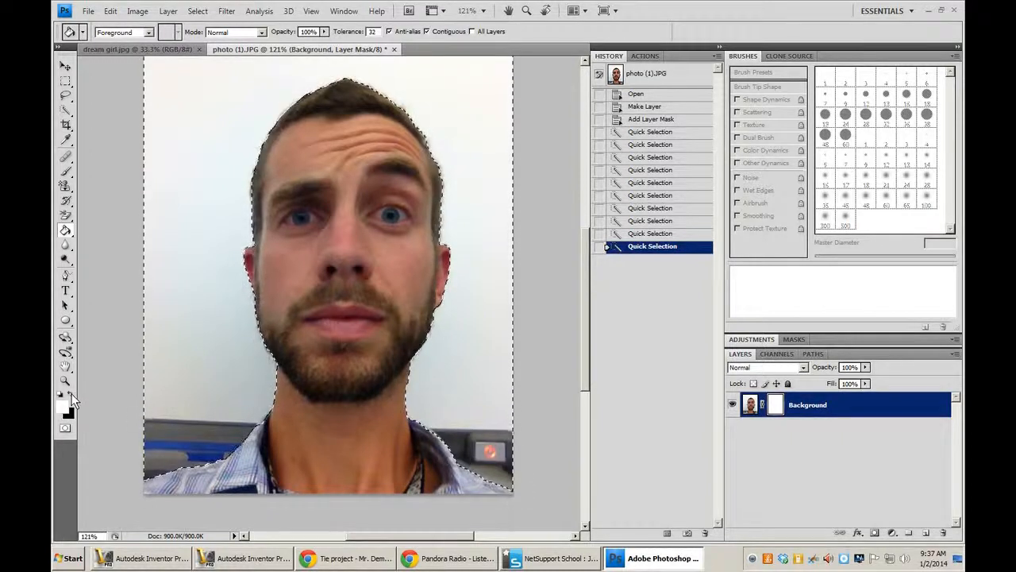
left_click(176, 328)
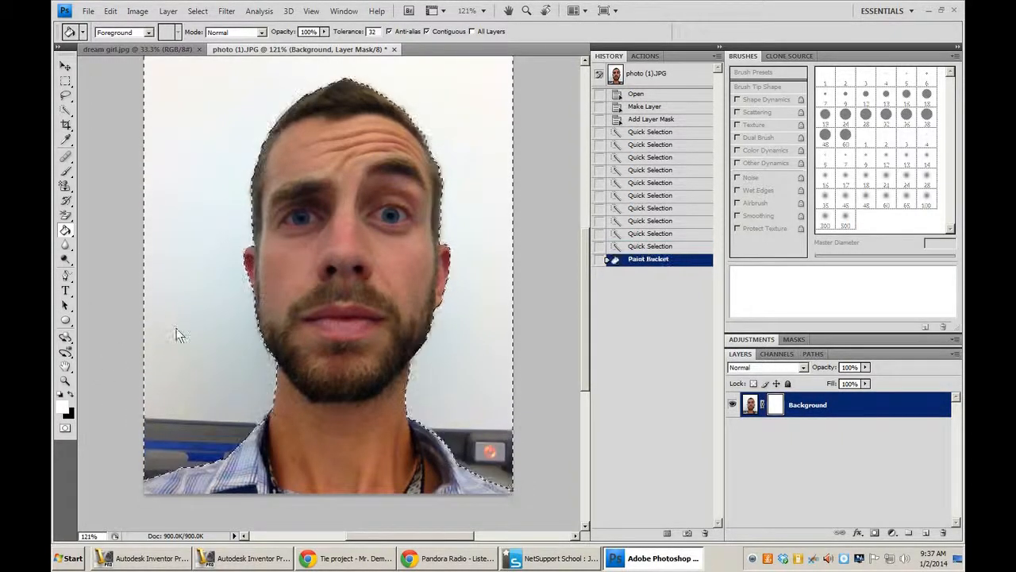
left_click(209, 360)
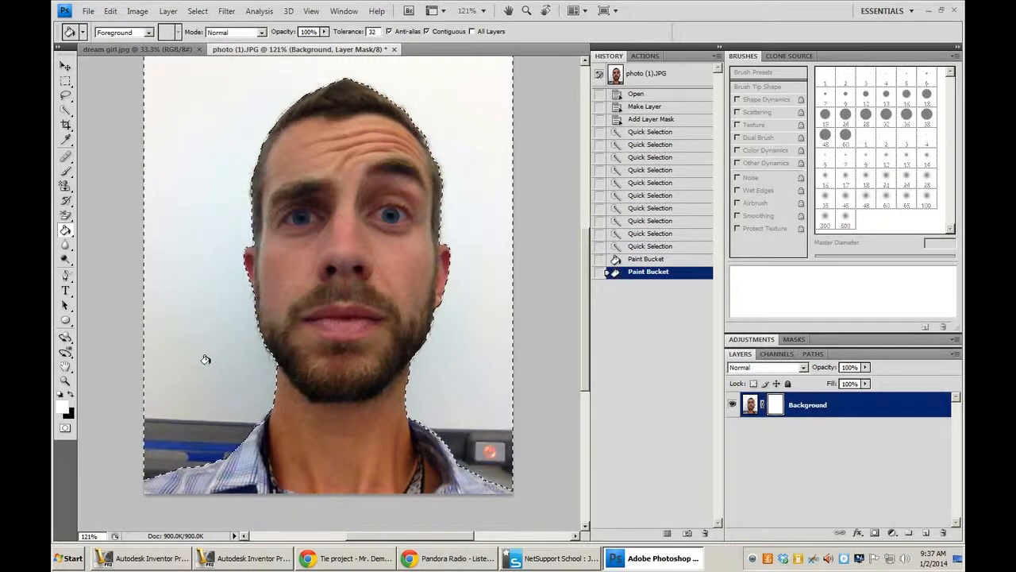
left_click(179, 427)
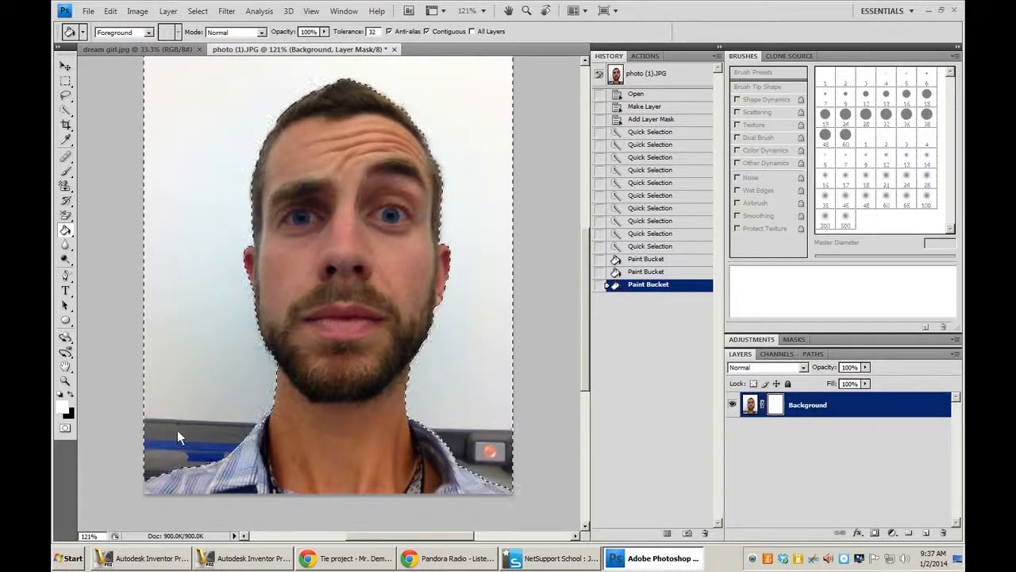
left_click(71, 394)
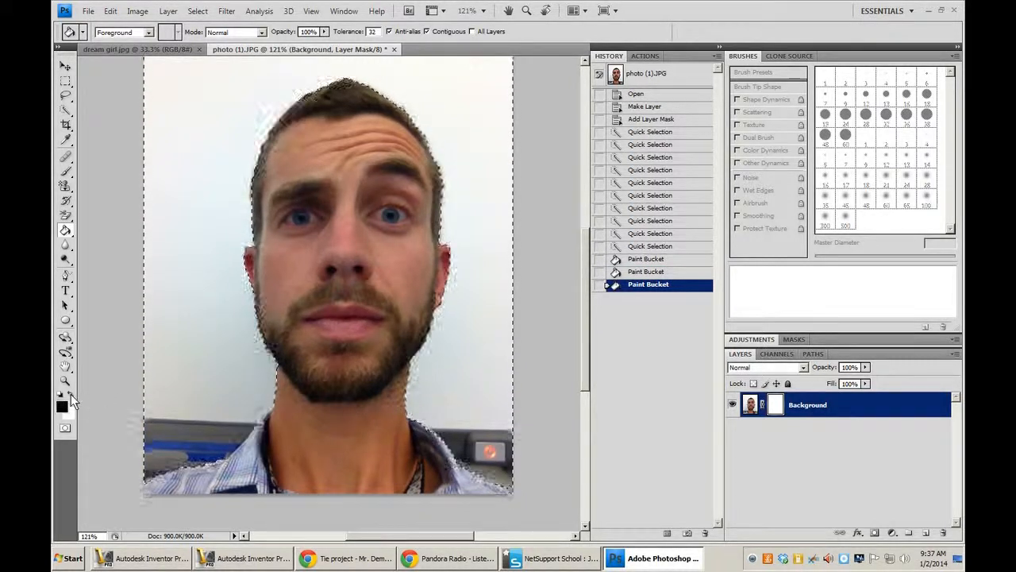
- Fill the selected backdrop on the layer mask with black to hide it, and deselect
left_click(187, 338)
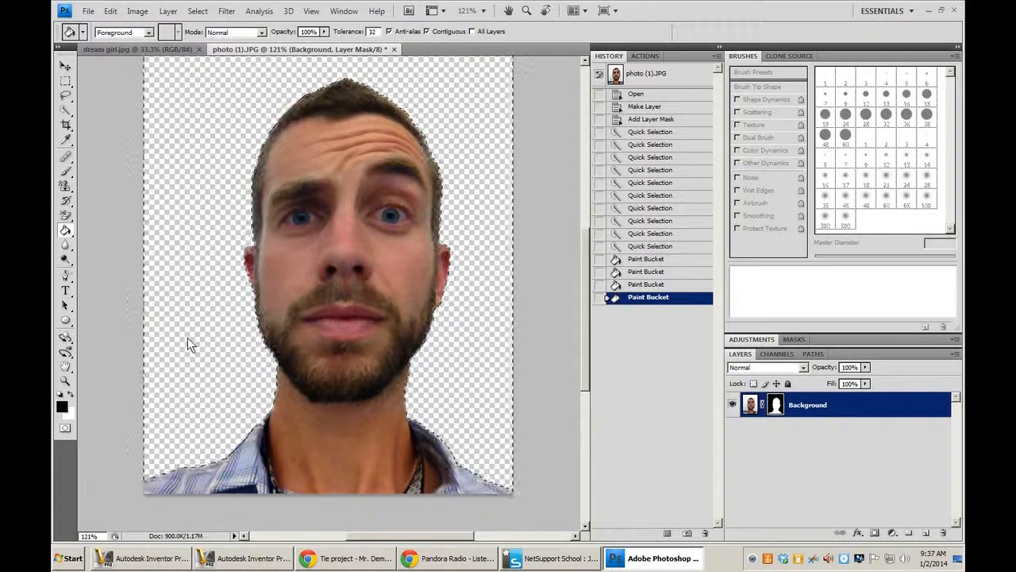
scroll(188, 337, "up", 1)
scroll(188, 337, "down", 2)
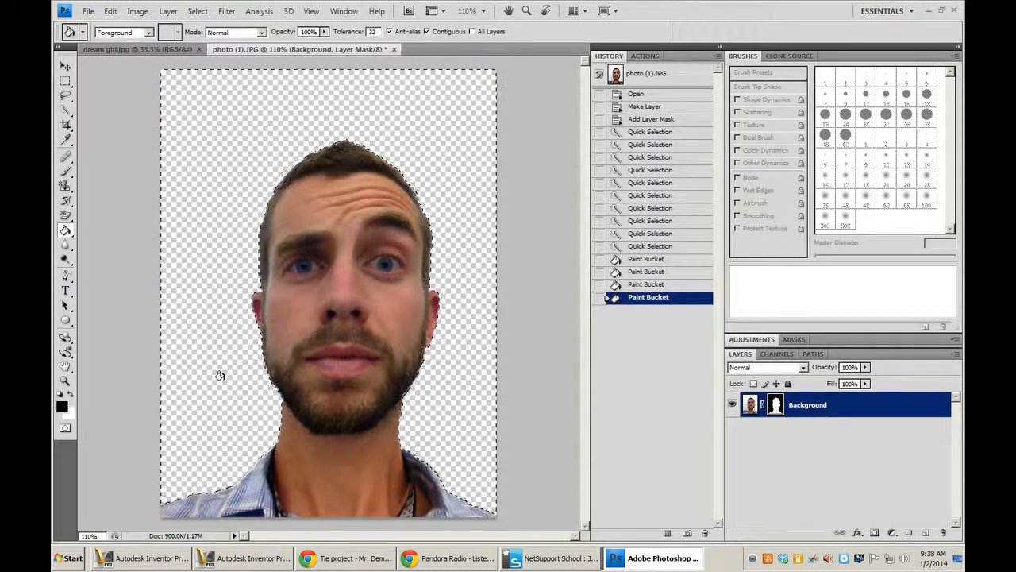
key("ctrl+d")
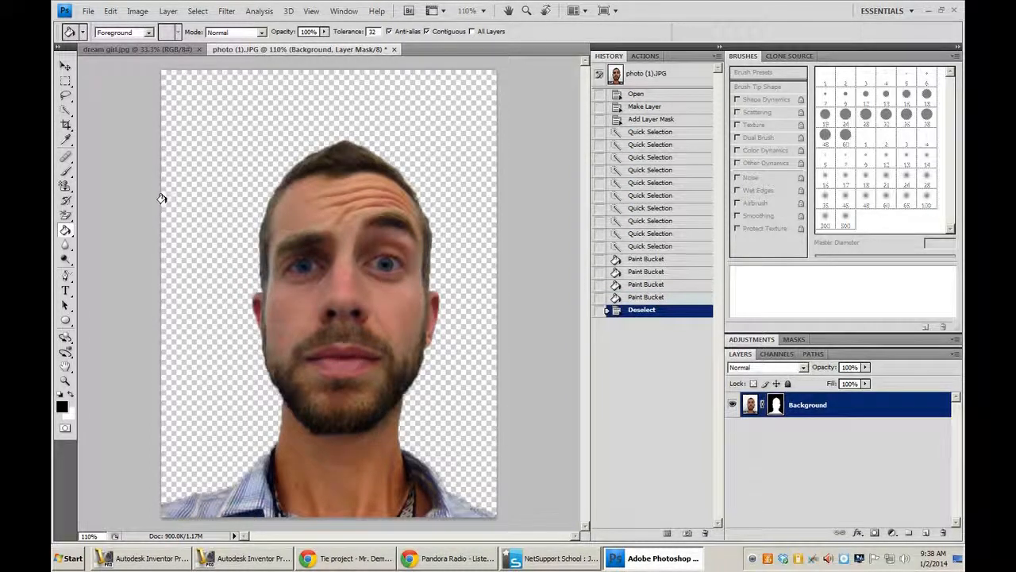
- Move the masked cutout of the man into the dream girl picture and place it beside the woman's earring
left_click(65, 69)
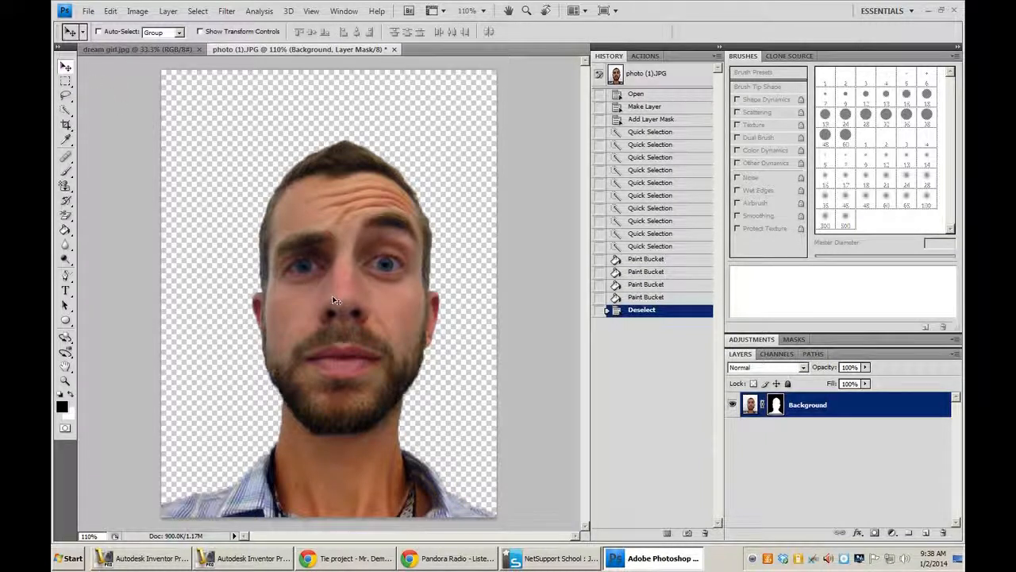
left_click_drag(332, 295, 156, 50)
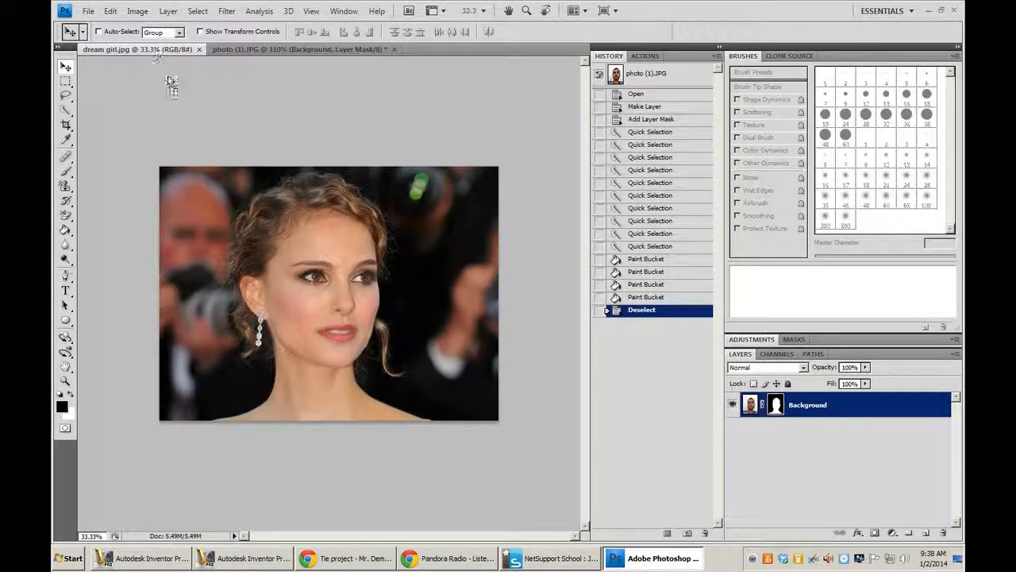
left_click_drag(234, 321, 229, 321)
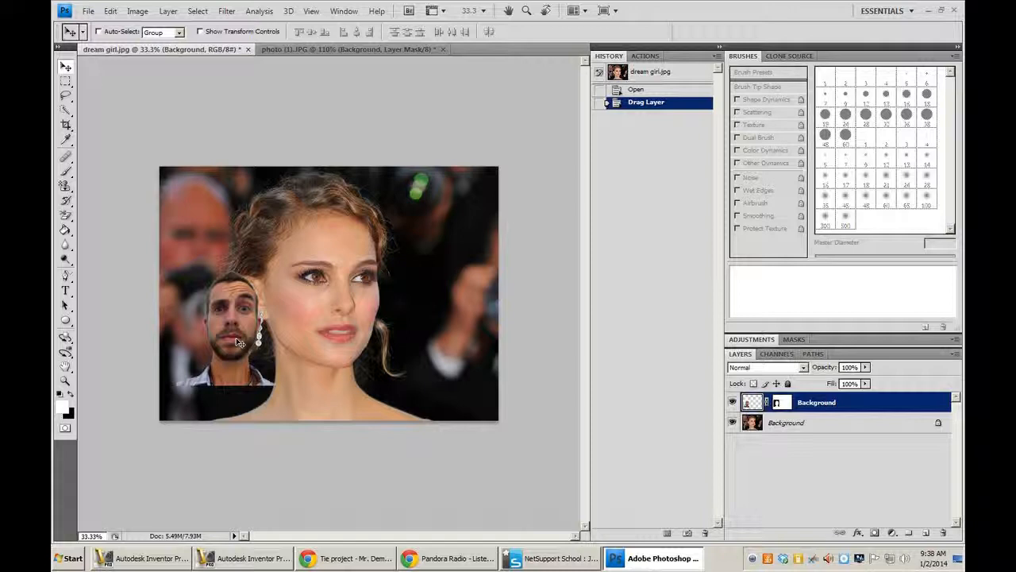
mouse_move(236, 339)
left_mouse_down()
mouse_move(236, 374)
mouse_move(232, 332)
left_mouse_up()
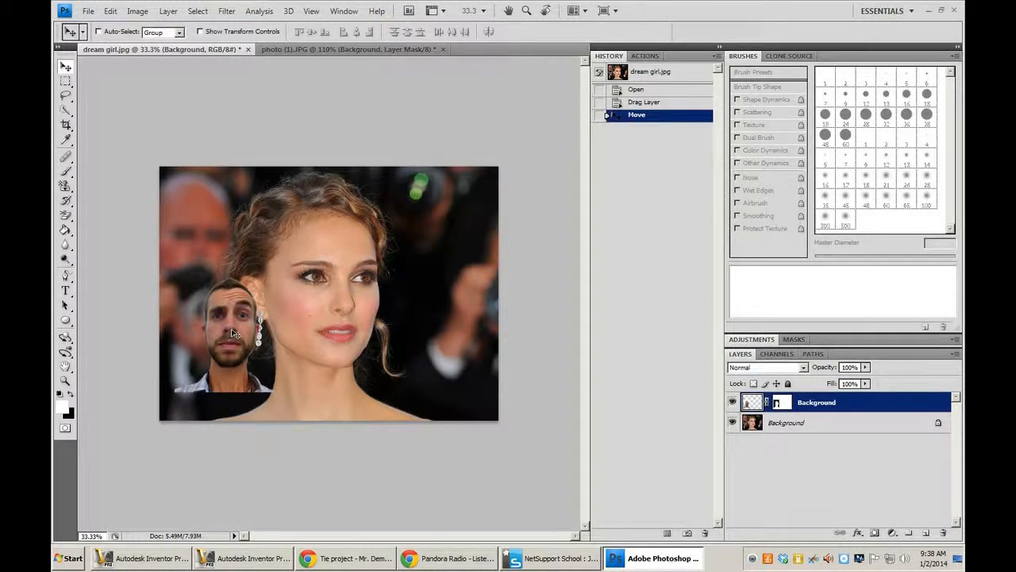
- Enlarge the man's cutout with Free Transform to about 183% width and 178% height, with its base at the picture's lower edge
key("ctrl+t")
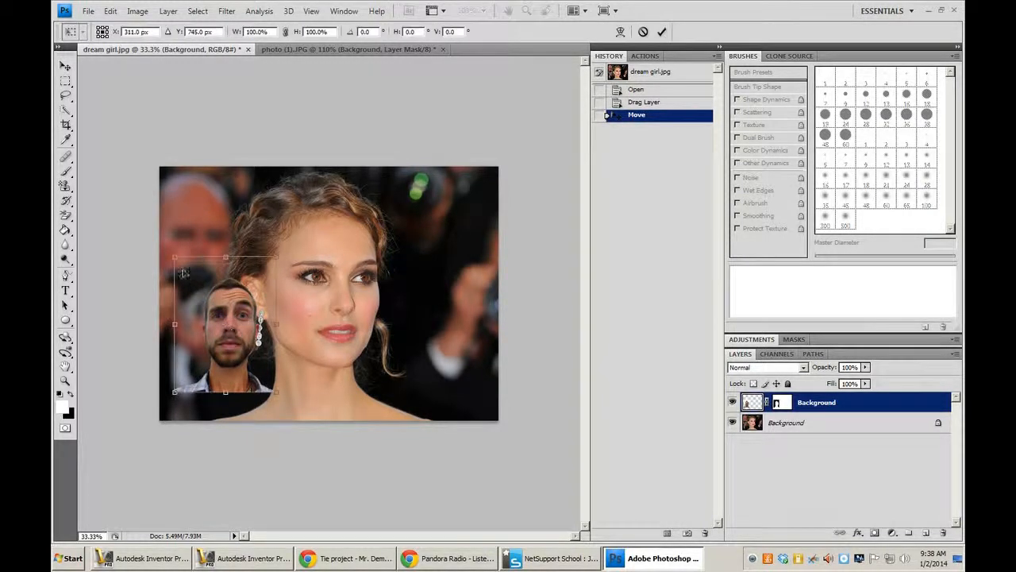
left_click_drag(174, 256, 109, 174)
left_click_drag(209, 310, 212, 355)
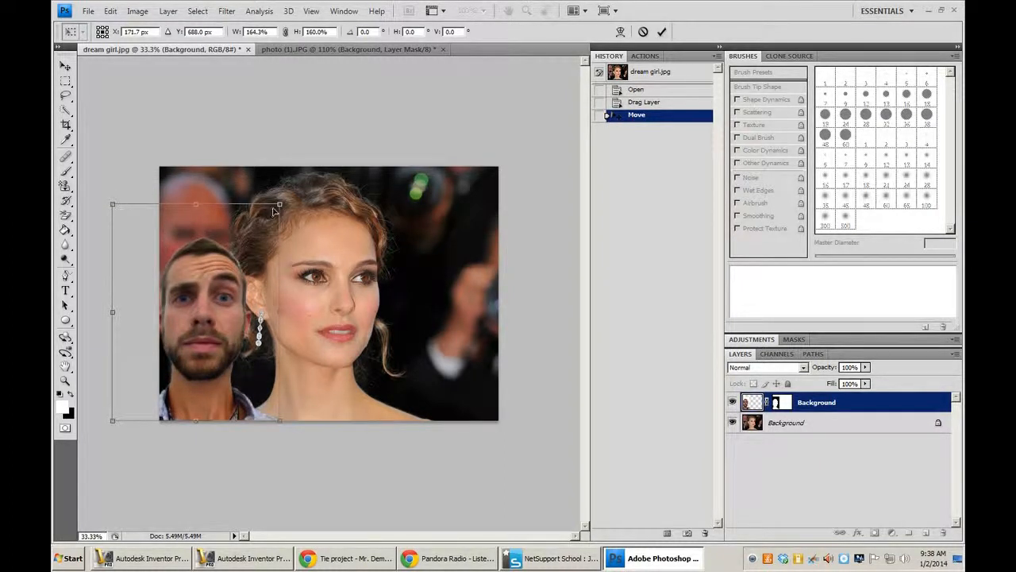
left_click_drag(275, 209, 297, 180)
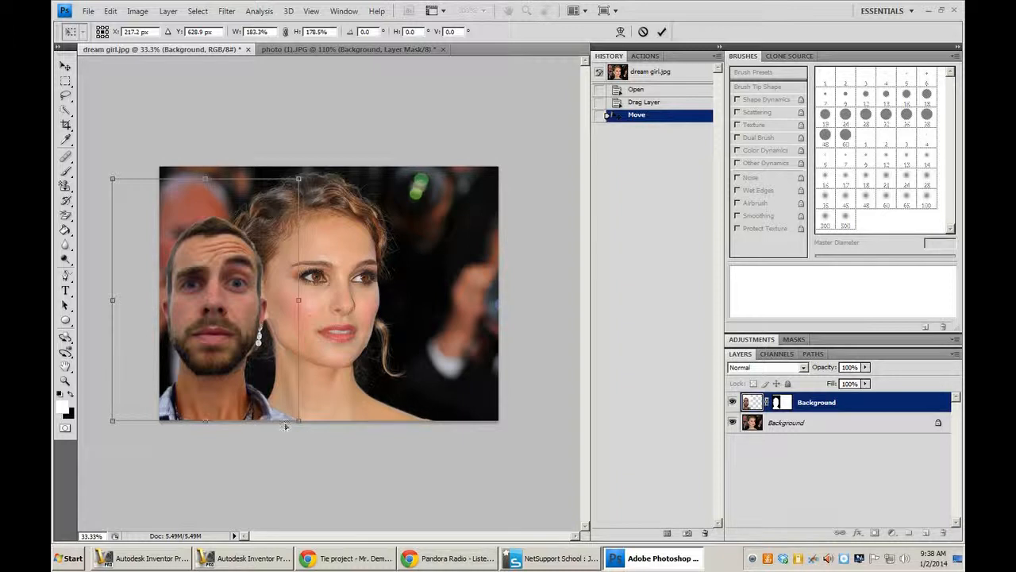
key("Return")
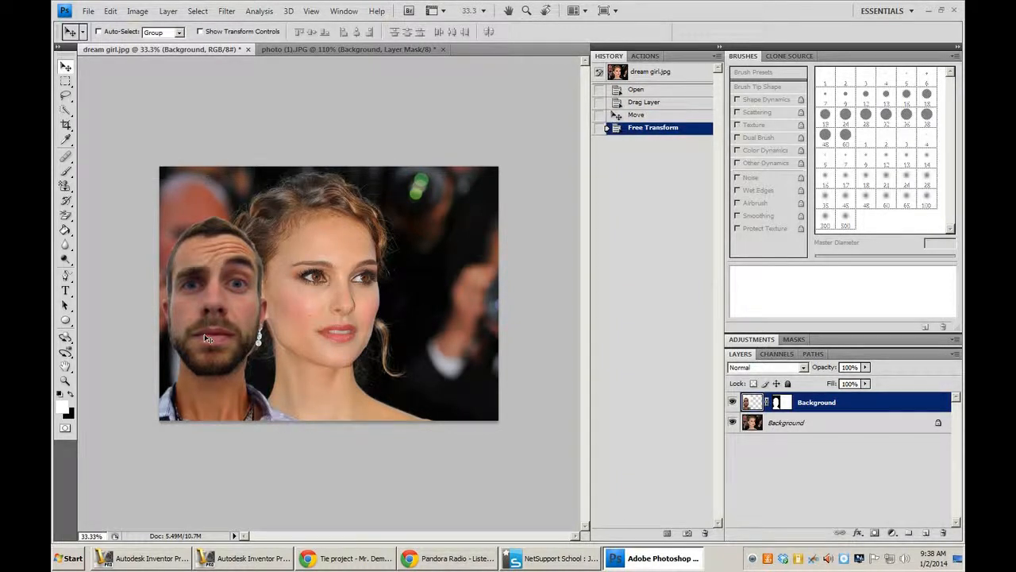
- Move the man's cutout to the other side of the woman, scale it to about 120%, and set it close against her face
left_click_drag(213, 330, 427, 331)
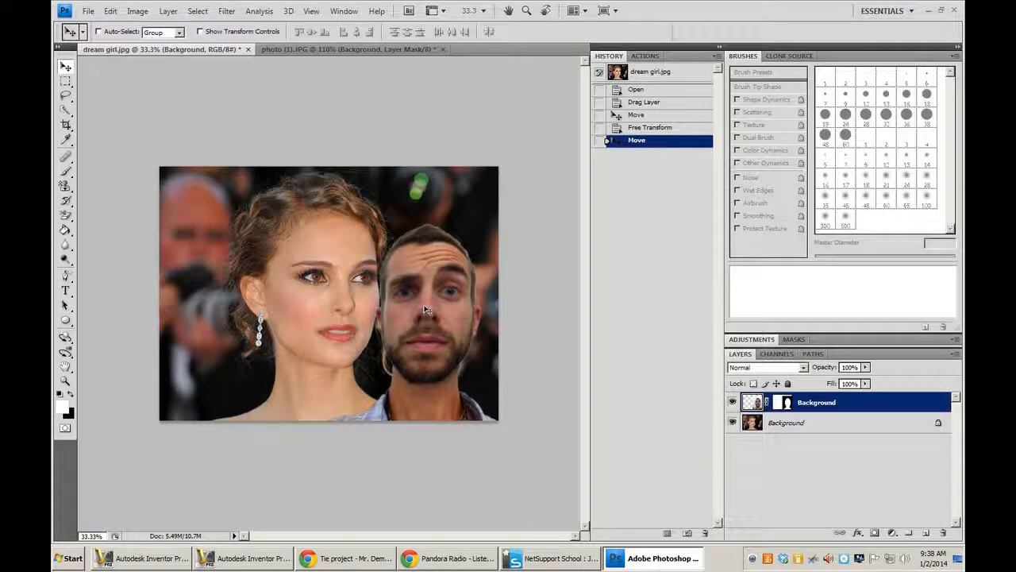
key("ctrl+t")
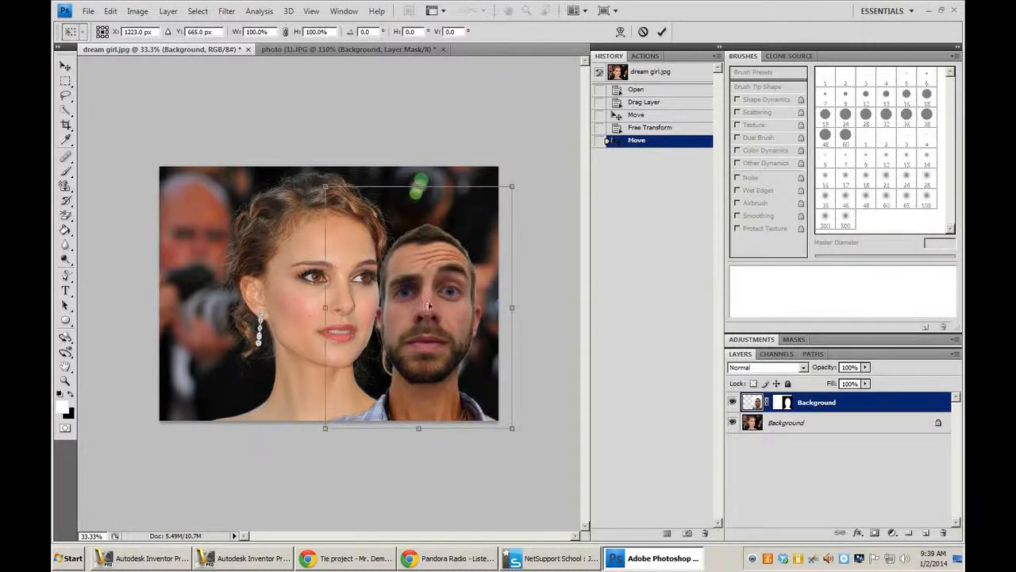
left_click_drag(512, 185, 549, 139)
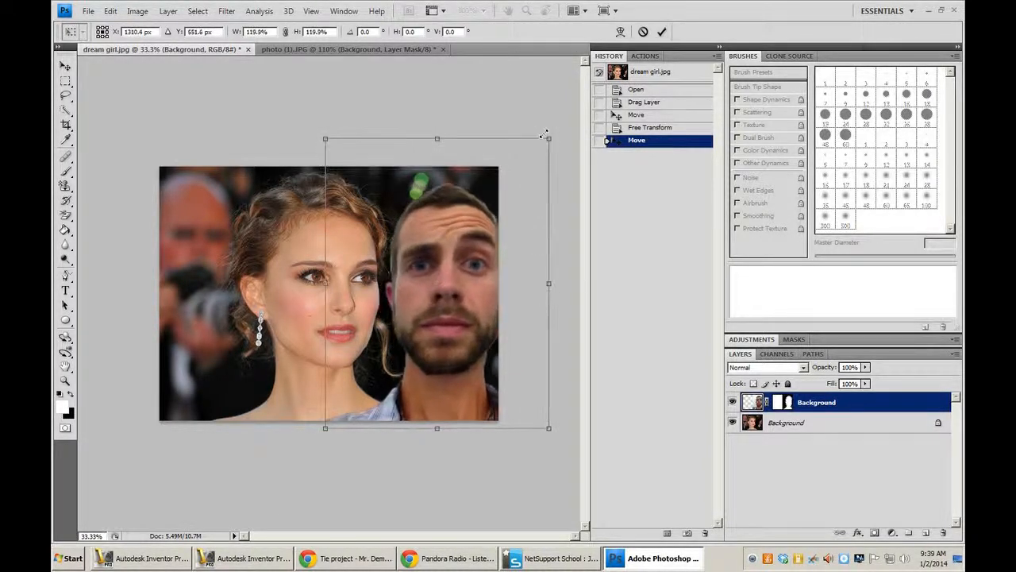
left_click_drag(457, 272, 448, 275)
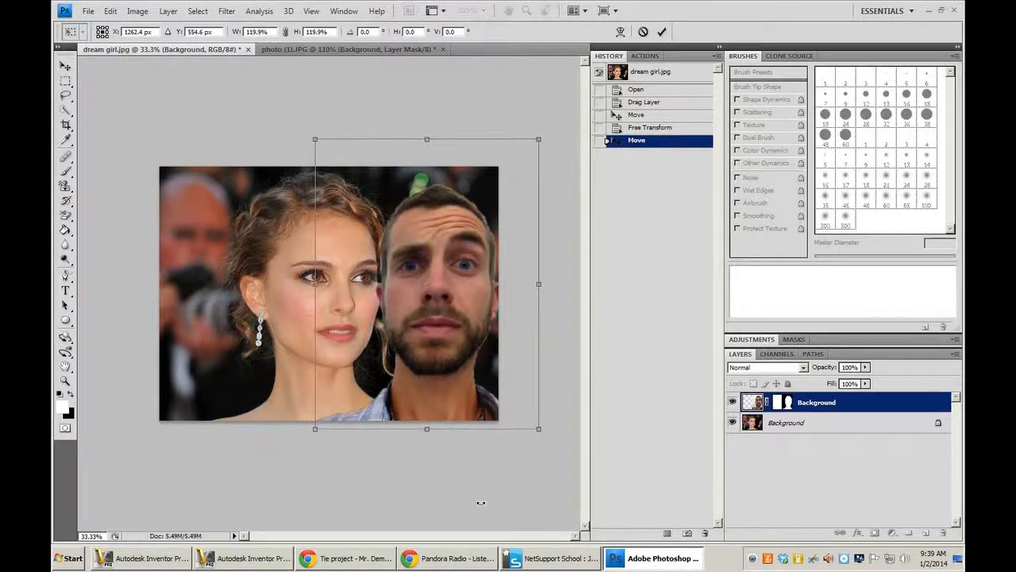
key("Return")
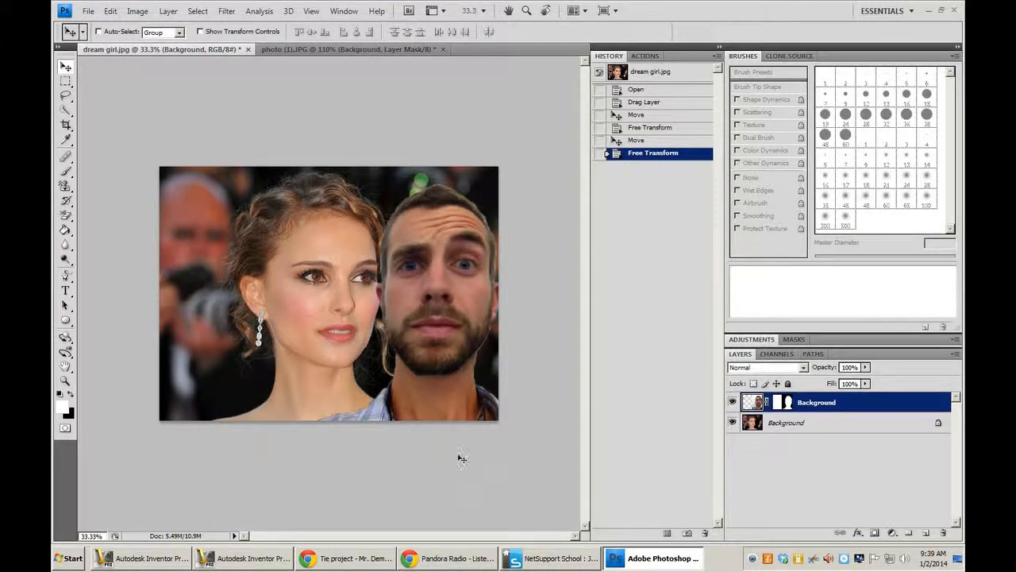
- Start saving the combined picture as a new Photoshop file with layers, named Woooo
left_click(88, 11)
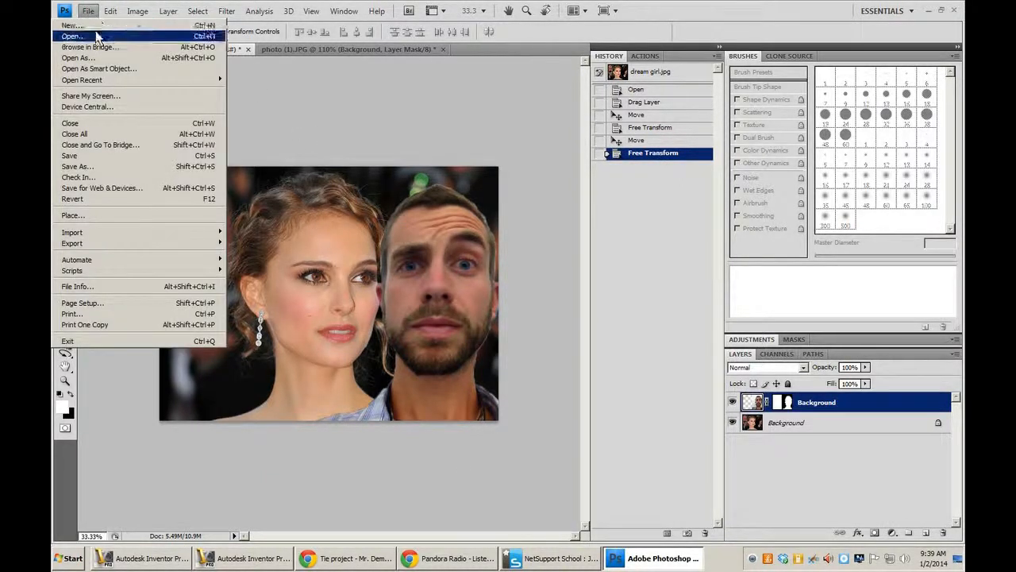
left_click(77, 166)
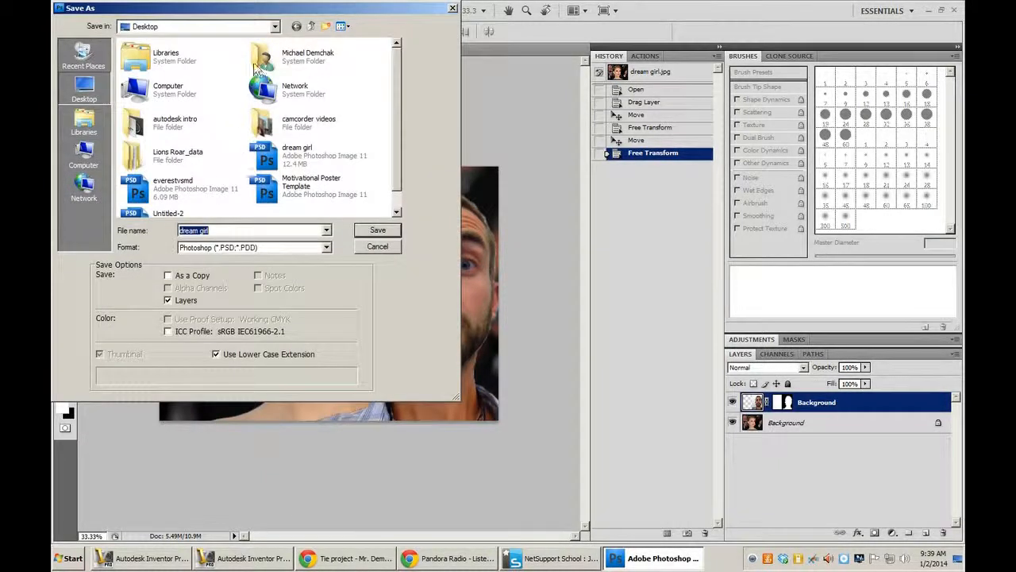
left_click(219, 231)
key("BackSpace")
key("BackSpace")
key("BackSpace")
key("BackSpace")
key("BackSpace")
key("BackSpace")
key("BackSpace")
key("BackSpace")
key("BackSpace")
key("BackSpace")
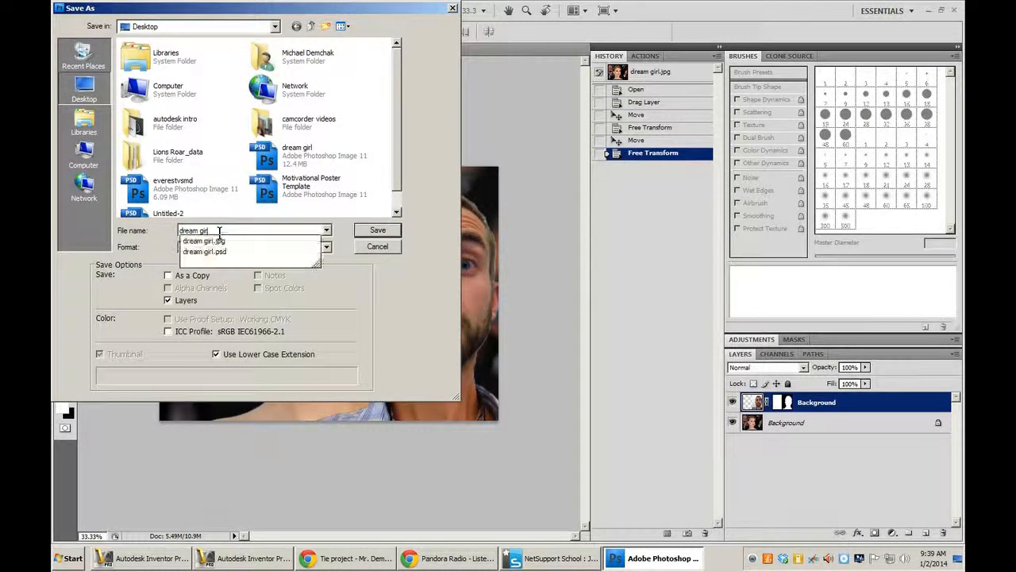
type("Woooo")
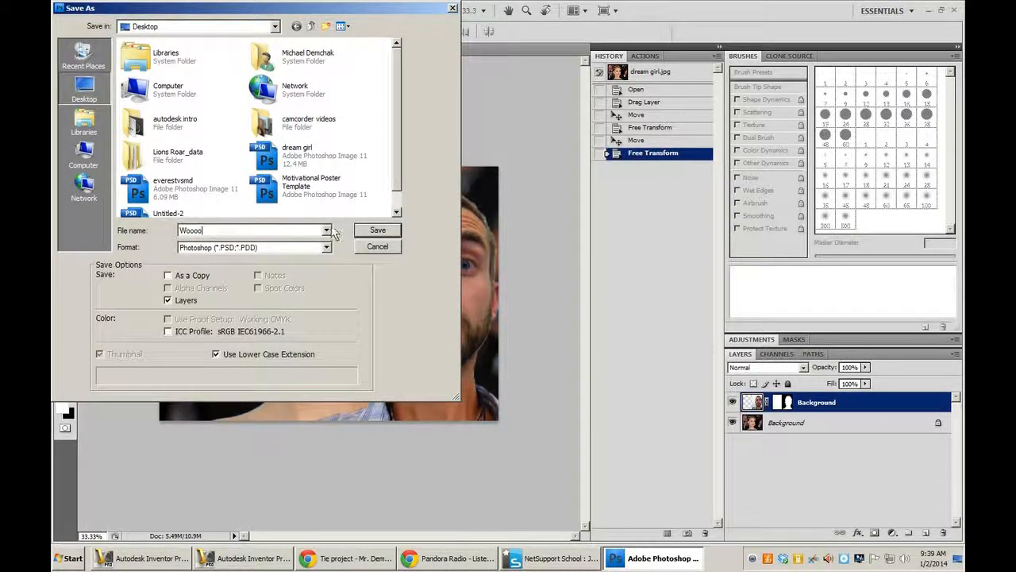
- Choose the photoshop folder on the H: drive as the destination and save the file there
left_click(275, 28)
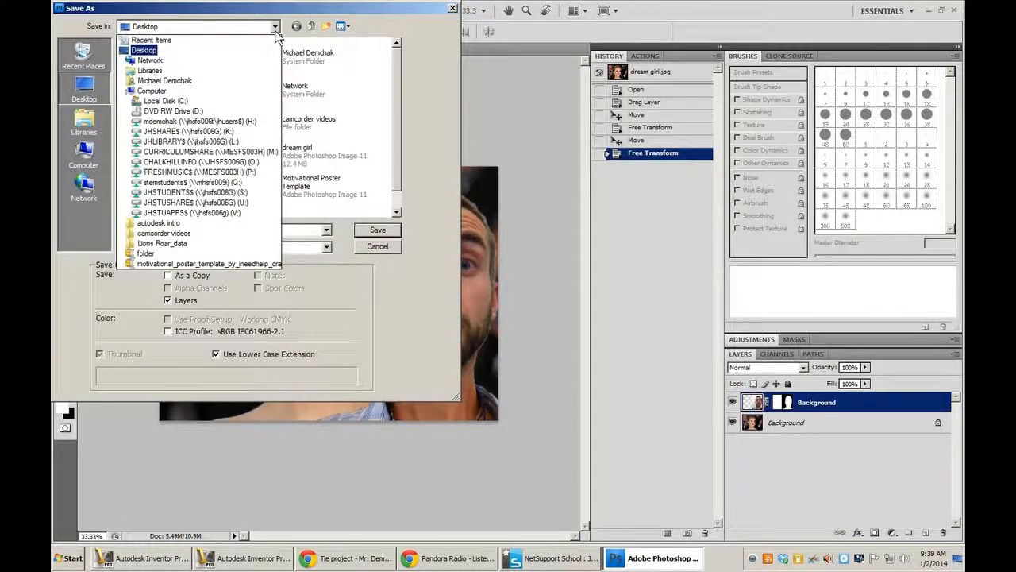
left_click(234, 123)
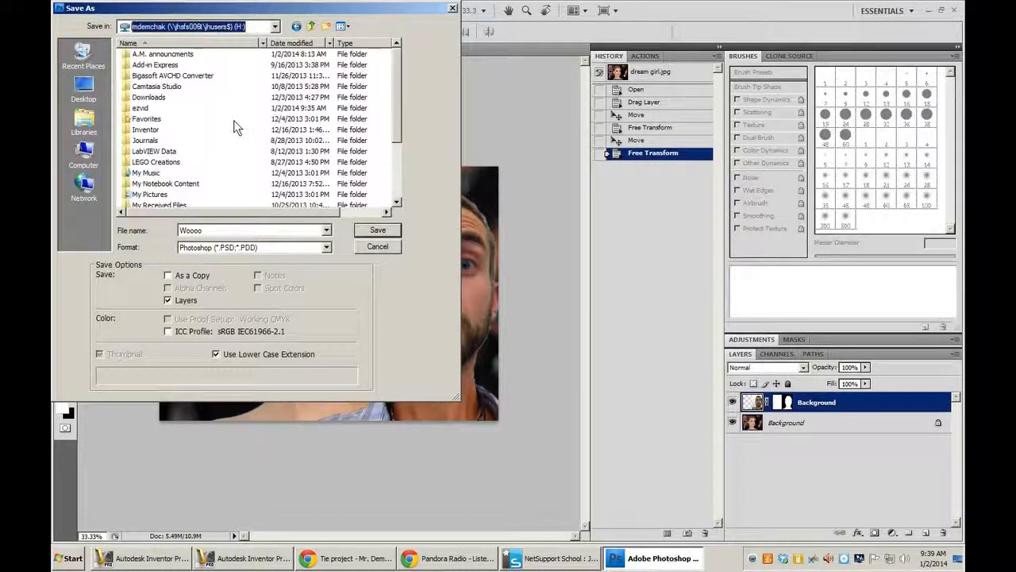
left_click_drag(400, 121, 400, 176)
double_click(159, 153)
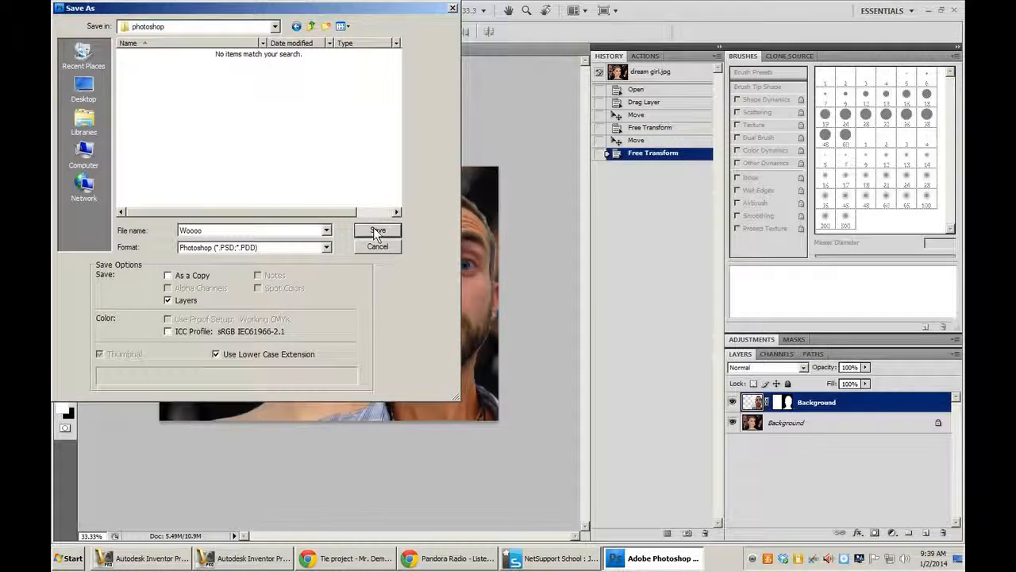
left_click(377, 230)
left_click(656, 181)
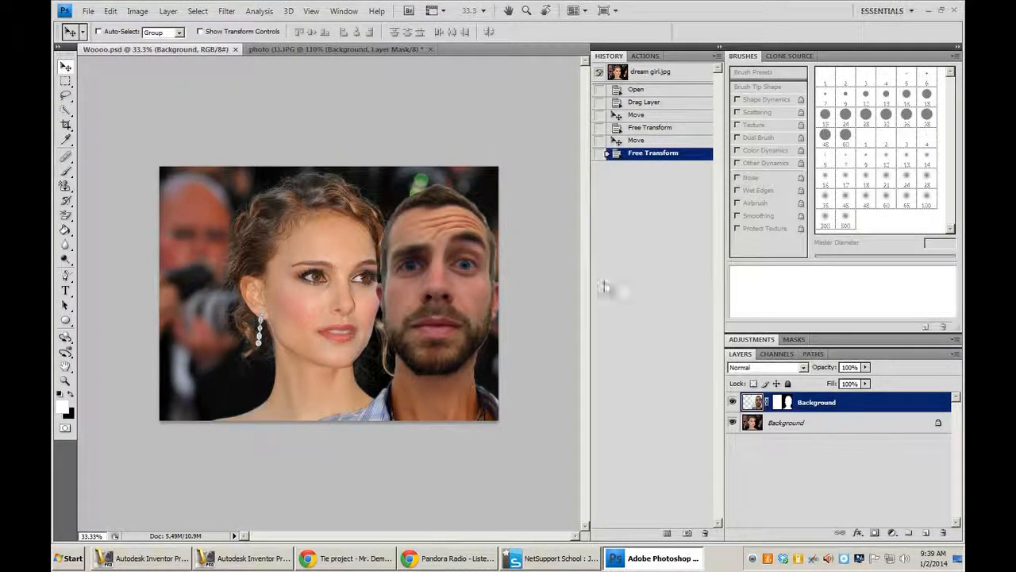